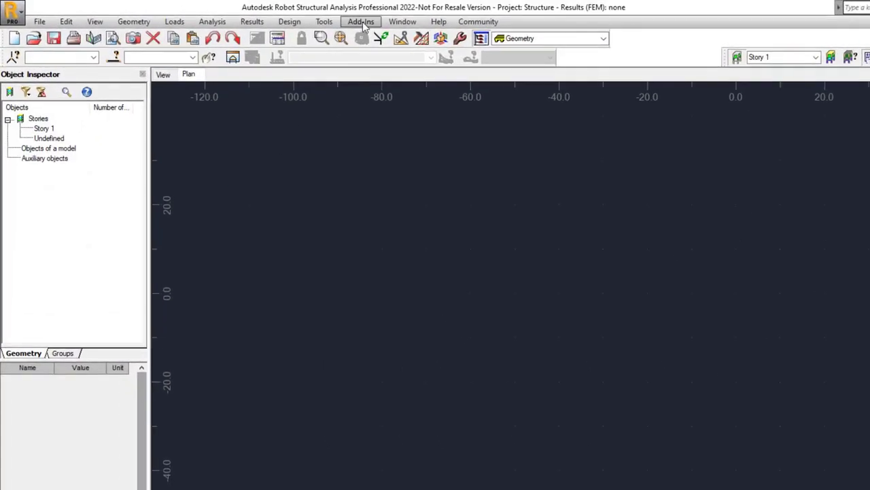
Step: Launch Dynamo from the Add-Ins menu and open the Special Truss.dyn graph
{"action": "left_click", "coordinate": [361, 21]}
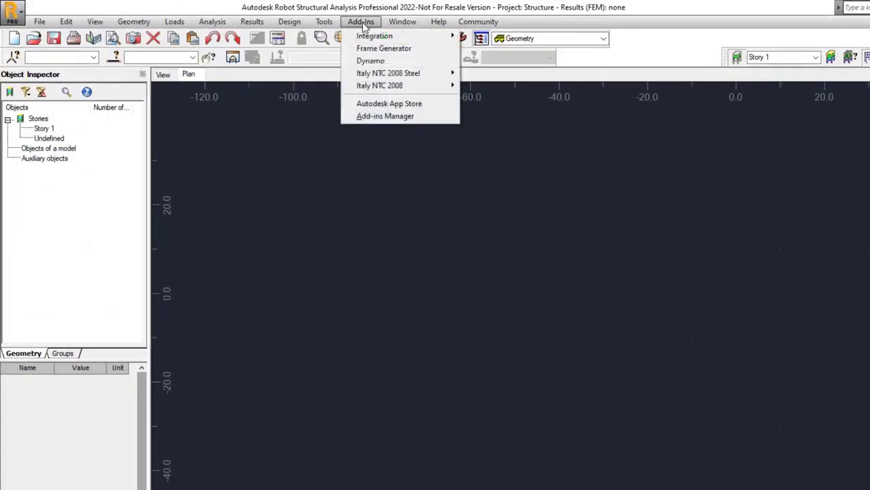
{"action": "left_click", "coordinate": [371, 61]}
{"action": "left_click", "coordinate": [408, 363]}
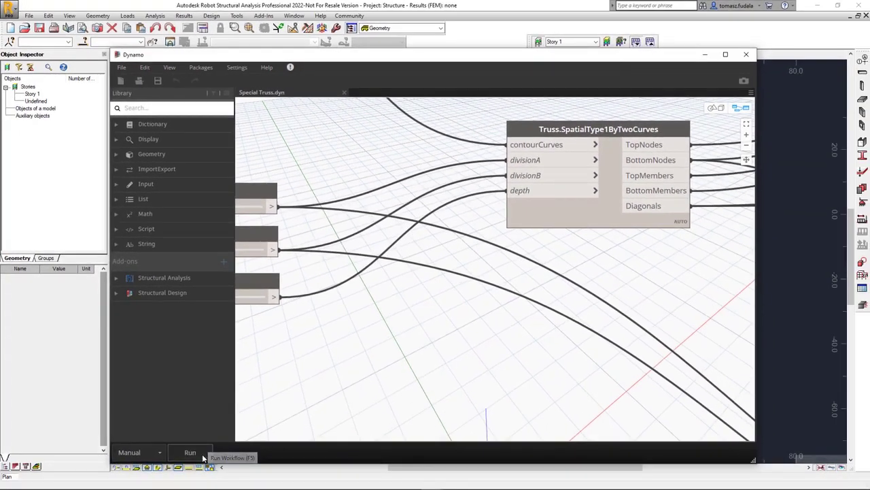
Step: Run the graph and orbit the generated space truss to a near top-down view
{"action": "left_click", "coordinate": [204, 454]}
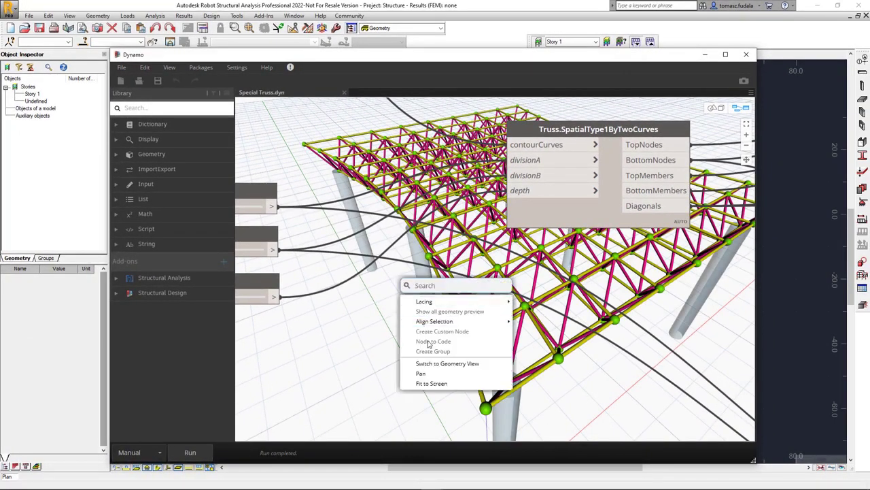
{"action": "left_click", "coordinate": [430, 363]}
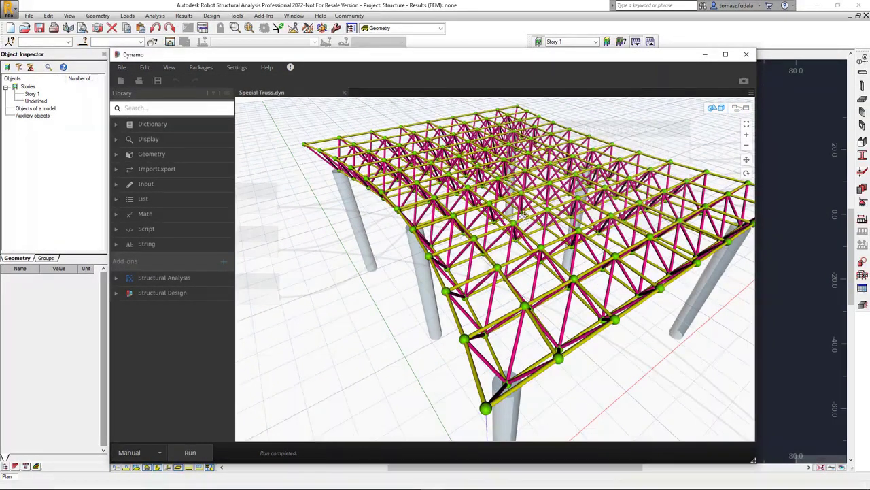
{"action": "right_click_drag", "start_coordinate": [525, 215], "coordinate": [819, 194]}
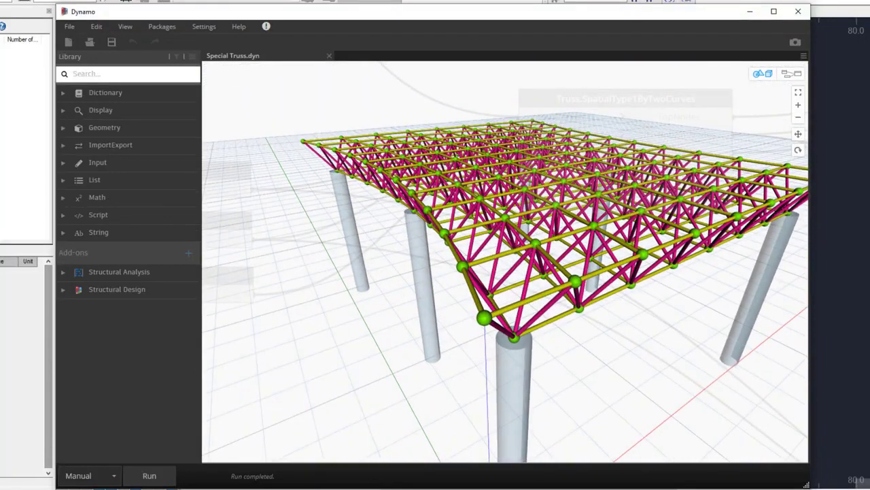
Step: Add an Analysis.CalculateWithSave node from the Structural Analysis library
{"action": "left_click", "coordinate": [792, 74]}
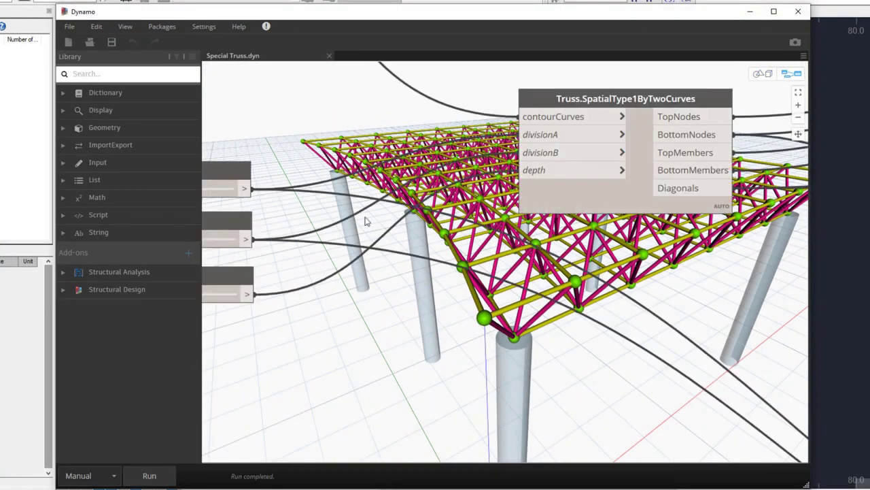
{"action": "left_click", "coordinate": [64, 273]}
{"action": "left_click", "coordinate": [70, 288]}
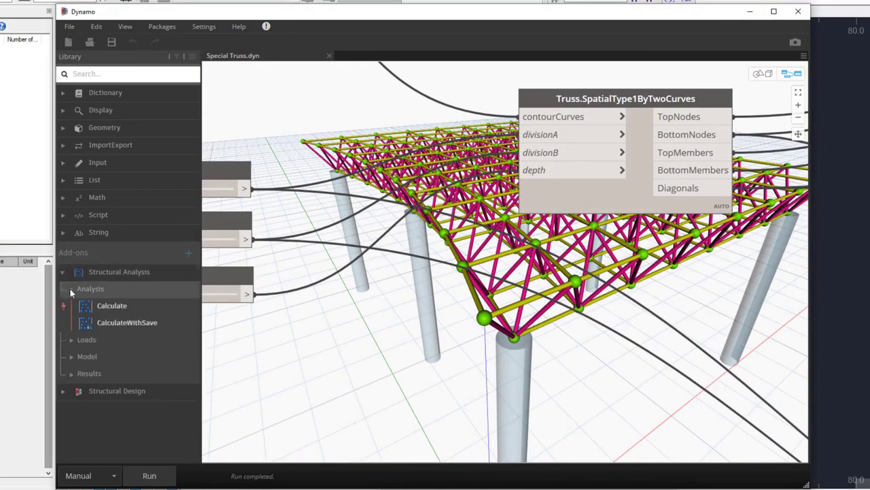
{"action": "left_click", "coordinate": [106, 325]}
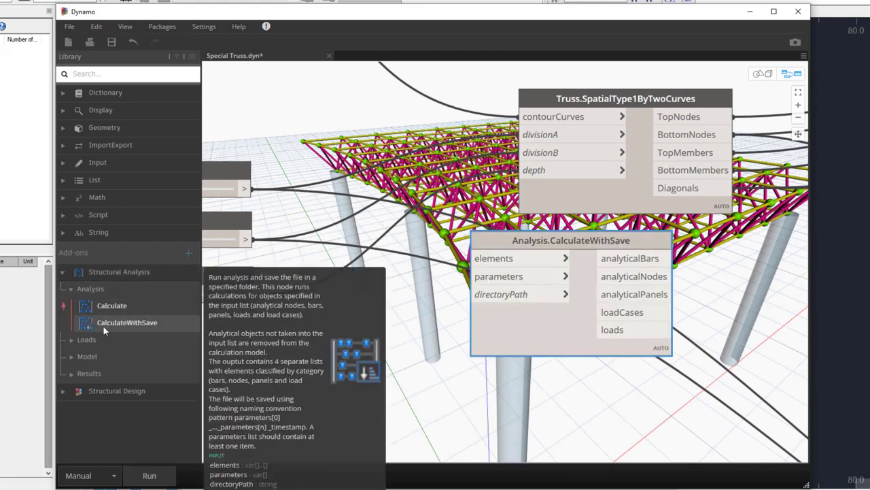
Step: Add an AnalyticalBar.ByAnalyticalNodes node and move it down-left, clear of the analysis node
{"action": "left_click", "coordinate": [75, 356]}
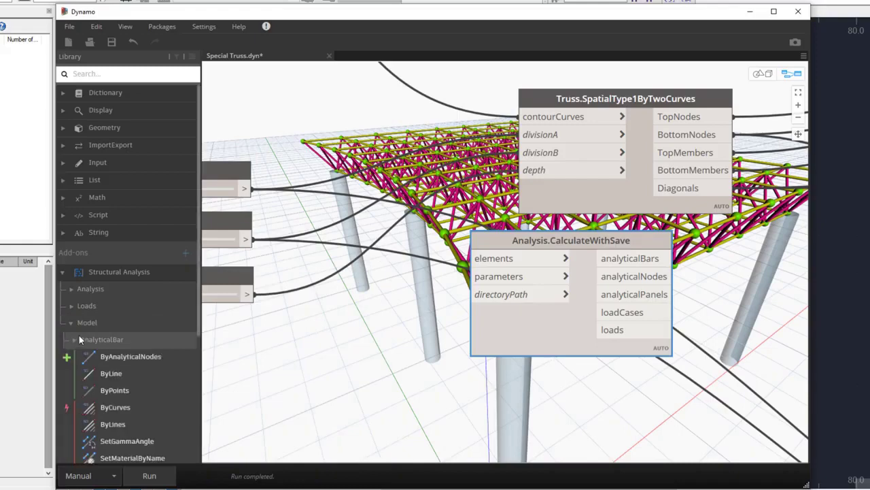
{"action": "left_click", "coordinate": [79, 335]}
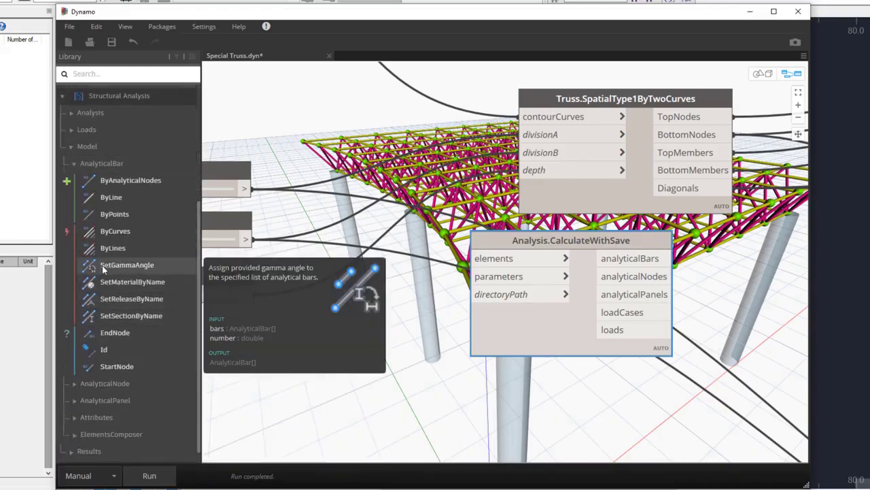
{"action": "left_click", "coordinate": [114, 181]}
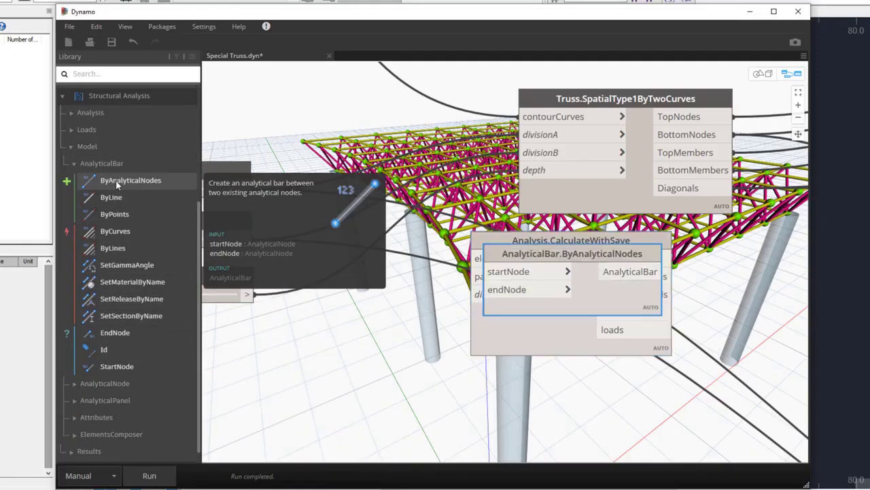
{"action": "left_click_drag", "start_coordinate": [509, 256], "coordinate": [291, 300]}
{"action": "mouse_move", "coordinate": [326, 294]}
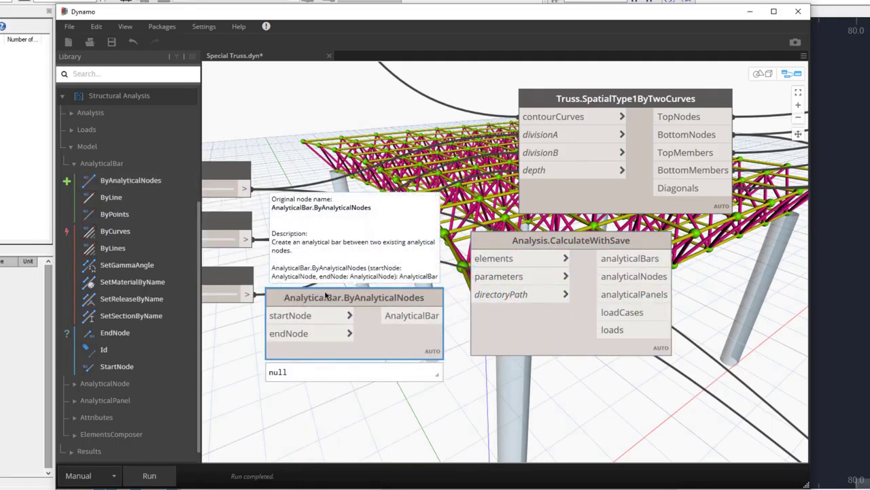
Step: Open the Sample4 ArcFrame sample graph from Help > Samples and pan across its groups
{"action": "left_click", "coordinate": [240, 27]}
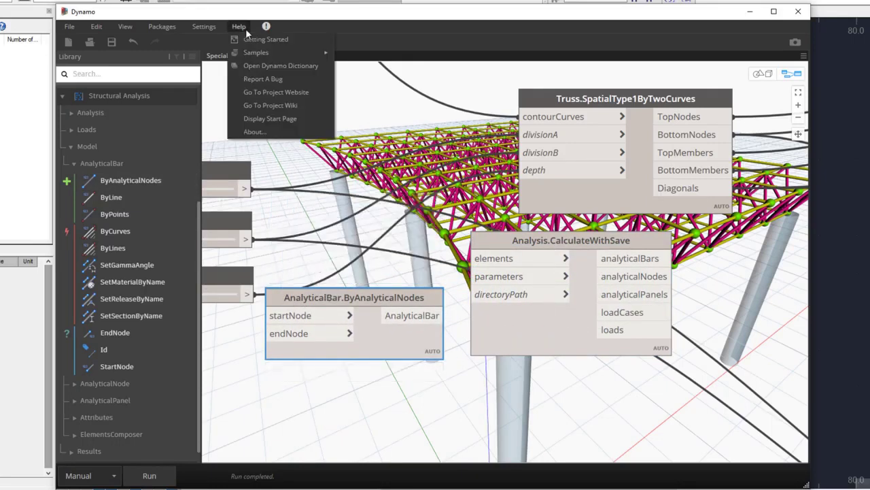
{"action": "mouse_move", "coordinate": [246, 53]}
{"action": "mouse_move", "coordinate": [368, 107]}
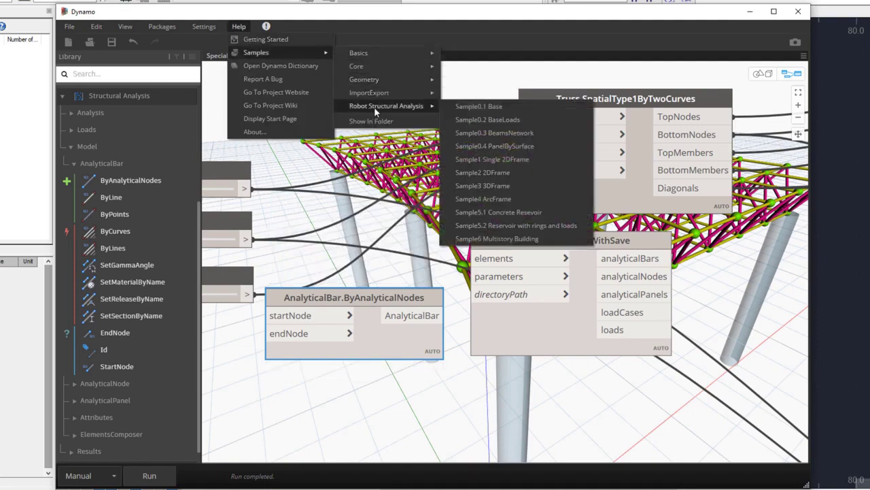
{"action": "left_click", "coordinate": [463, 199]}
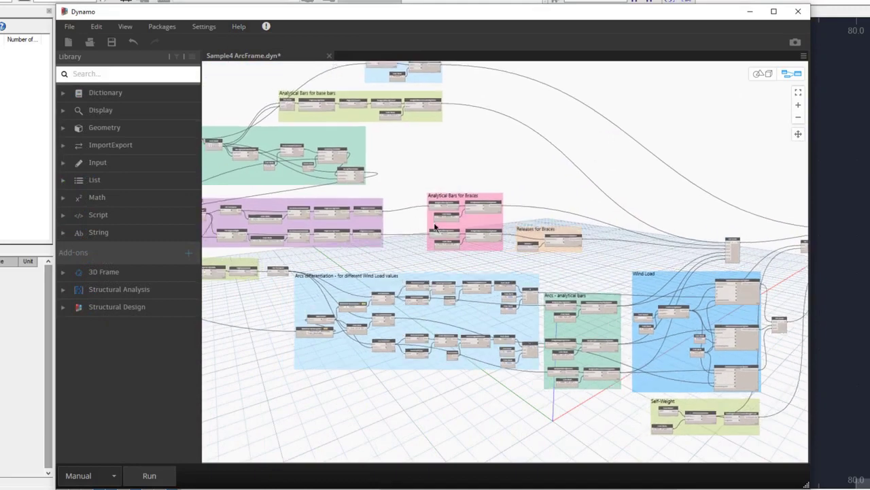
{"action": "middle_click_drag", "start_coordinate": [435, 227], "coordinate": [591, 236]}
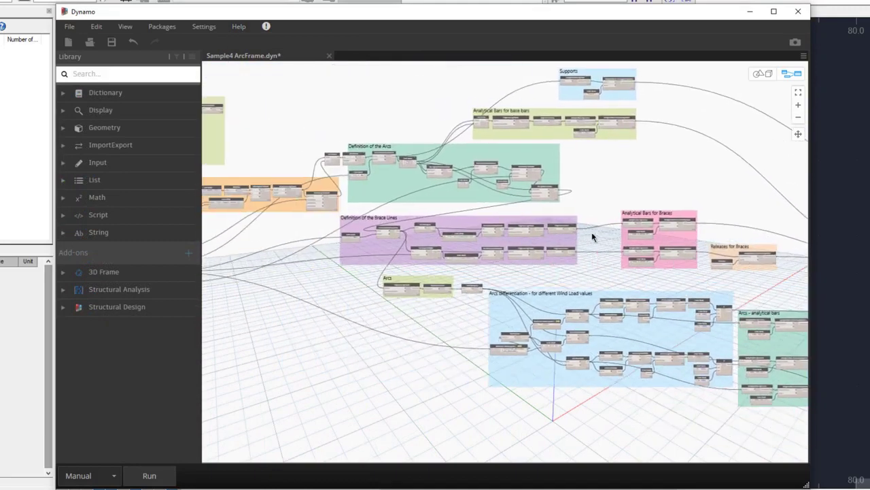
Step: Run the ArcFrame graph and orbit the 3-D preview to view the arch from below
{"action": "left_click", "coordinate": [164, 475]}
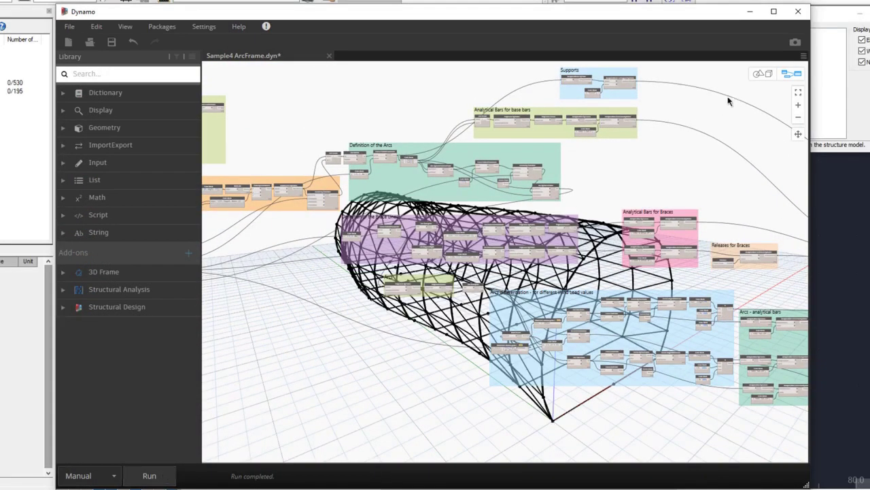
{"action": "left_click", "coordinate": [758, 73]}
{"action": "right_click_drag", "start_coordinate": [610, 167], "coordinate": [512, 155]}
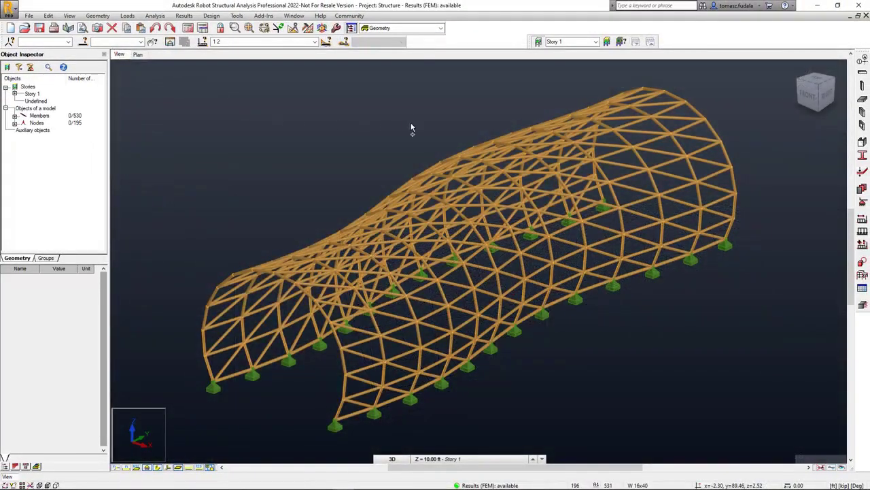
Step: Replace the Fx map with a maximum normal stress (S max) colour map on the arched frame
{"action": "mouse_move", "coordinate": [411, 129]}
{"action": "middle_mouse_down", "text": "shift"}
{"action": "mouse_move", "coordinate": [340, 88]}
{"action": "mouse_move", "coordinate": [279, 114]}
{"action": "mouse_move", "coordinate": [371, 132]}
{"action": "mouse_move", "coordinate": [396, 123]}
{"action": "middle_mouse_up", "text": "shift"}
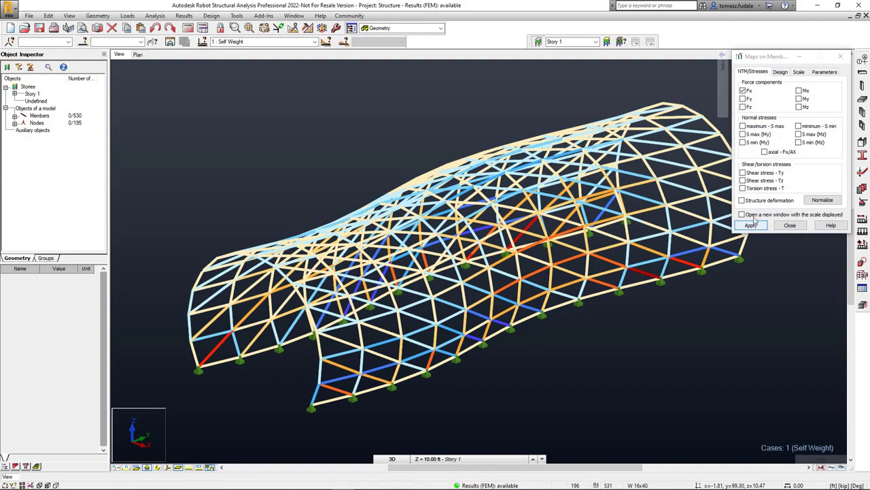
{"action": "left_click", "coordinate": [743, 127]}
{"action": "left_click", "coordinate": [751, 226]}
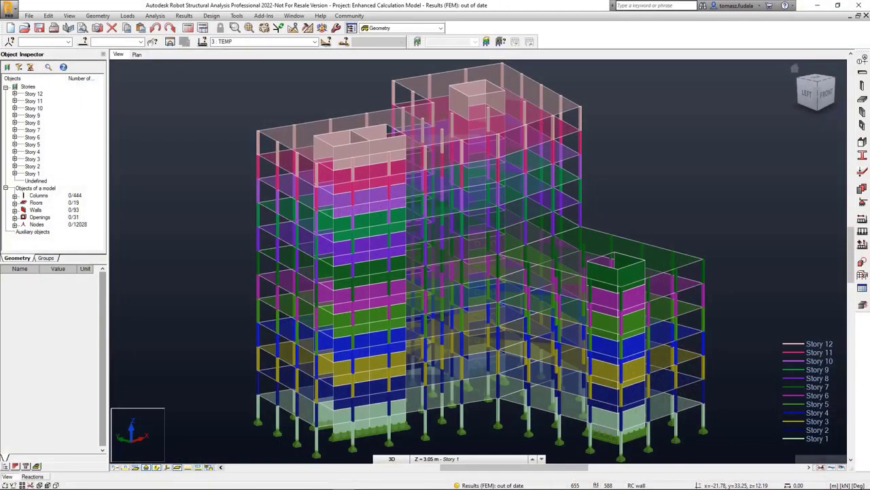
Step: Set all 19 floors to the Slab - Rigid diaphragm + FE calculation model
{"action": "middle_click_drag", "start_coordinate": [612, 428], "coordinate": [488, 428], "text": "shift"}
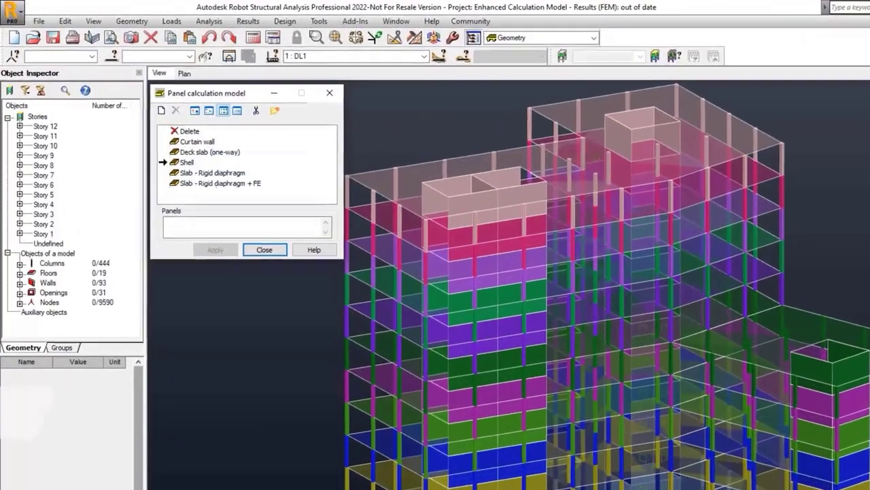
{"action": "double_click", "coordinate": [219, 183]}
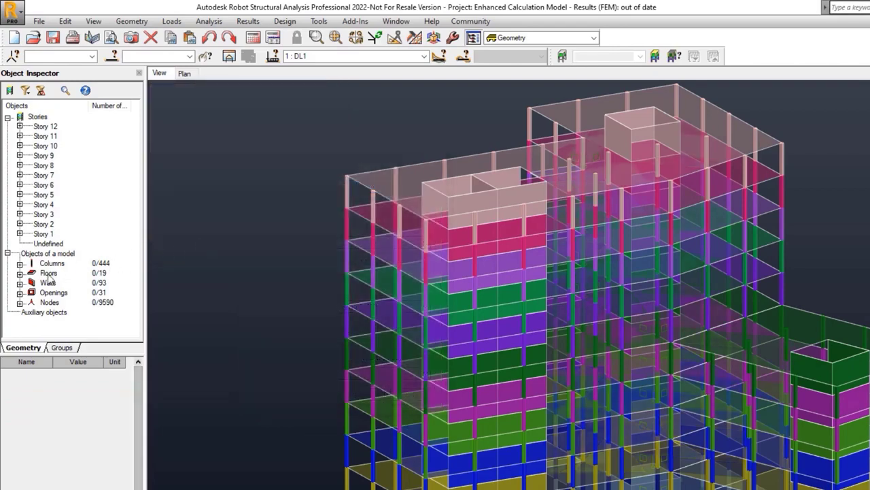
{"action": "right_click", "coordinate": [49, 275]}
{"action": "left_click", "coordinate": [68, 297]}
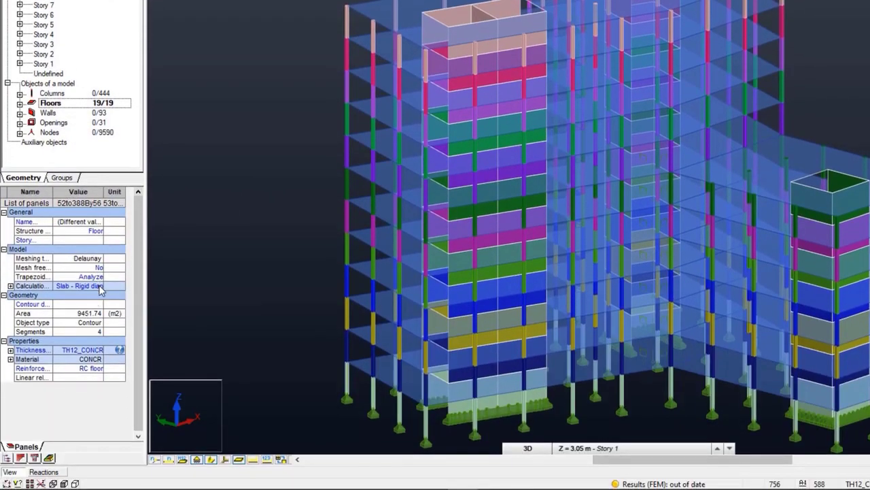
{"action": "left_click", "coordinate": [92, 340]}
{"action": "left_click", "coordinate": [101, 331]}
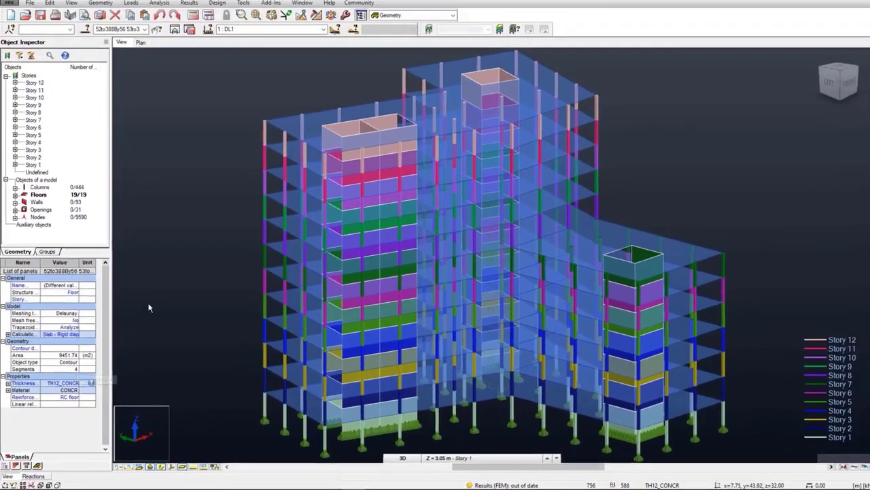
{"action": "left_click", "coordinate": [195, 246]}
{"action": "left_click", "coordinate": [155, 16]}
Step: Generate the computational model and turn on display of rigid links and diaphragm details
{"action": "left_click", "coordinate": [167, 116]}
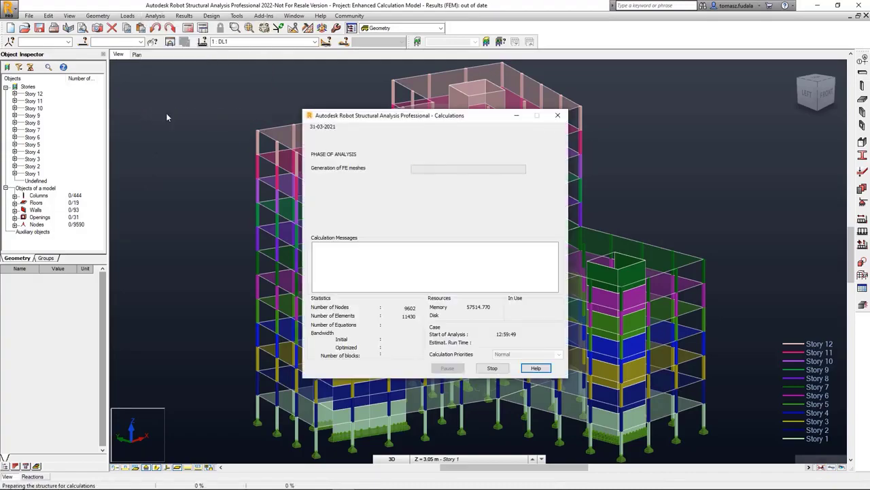
{"action": "right_click", "coordinate": [175, 136]}
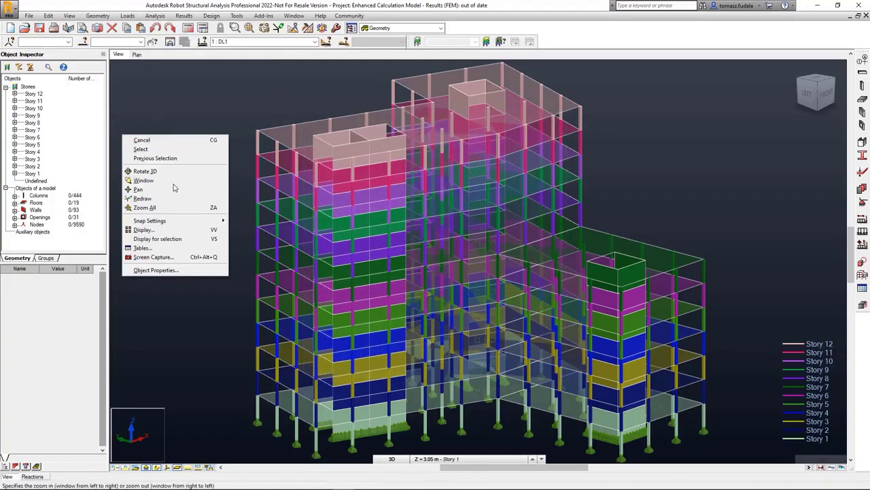
{"action": "left_click", "coordinate": [173, 230]}
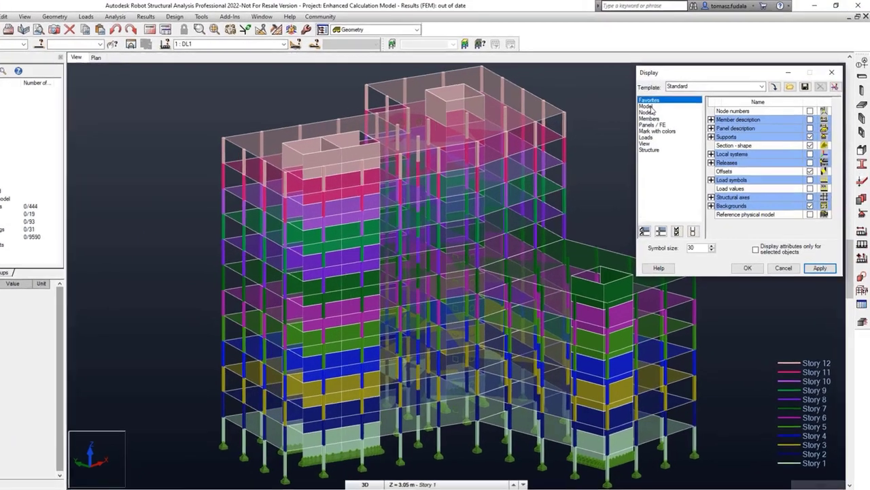
{"action": "left_click", "coordinate": [658, 100]}
{"action": "left_click", "coordinate": [719, 154]}
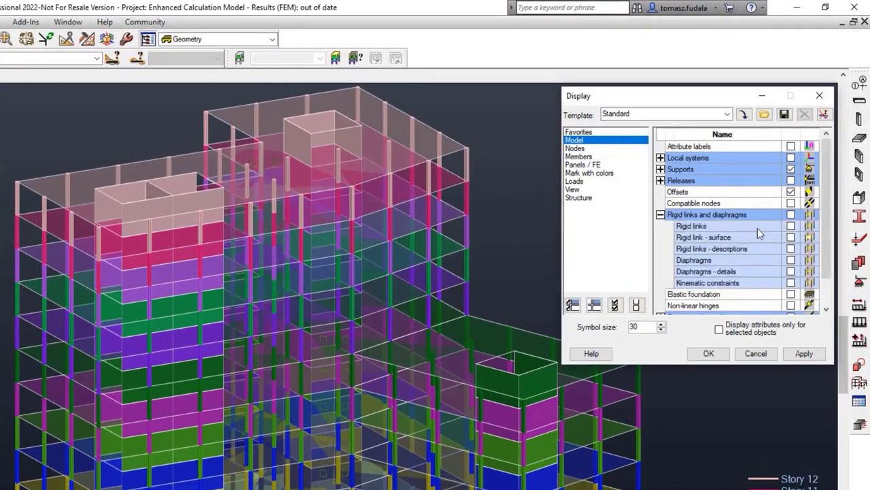
{"action": "left_click", "coordinate": [791, 271]}
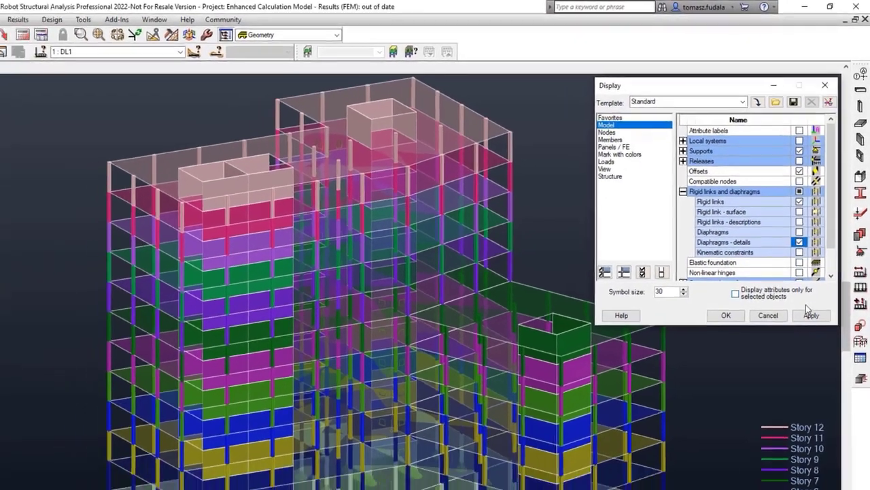
{"action": "left_click", "coordinate": [804, 352]}
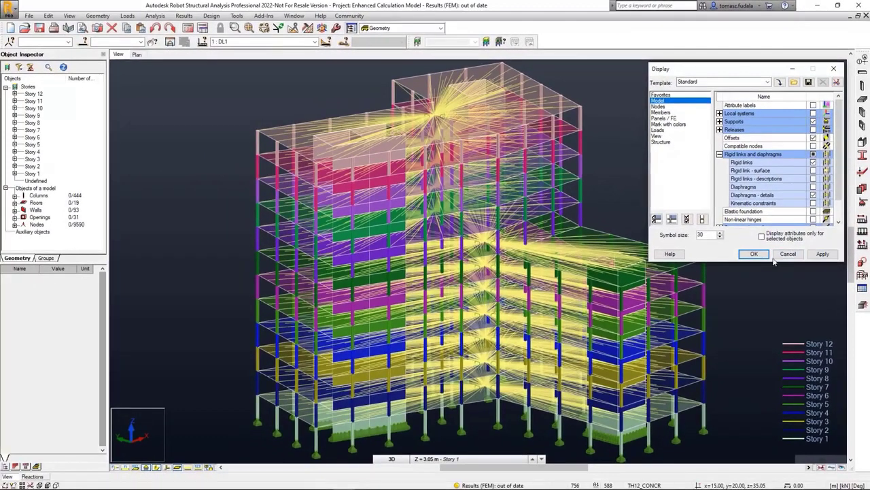
{"action": "left_click", "coordinate": [762, 255]}
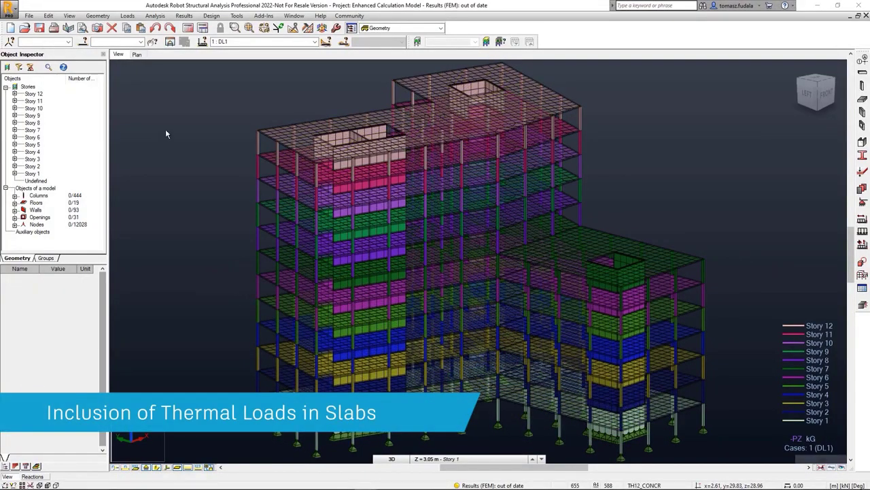
Step: In load case 3 TEMP, apply a three-point thermal surface load to all floor slabs
{"action": "left_click", "coordinate": [314, 42]}
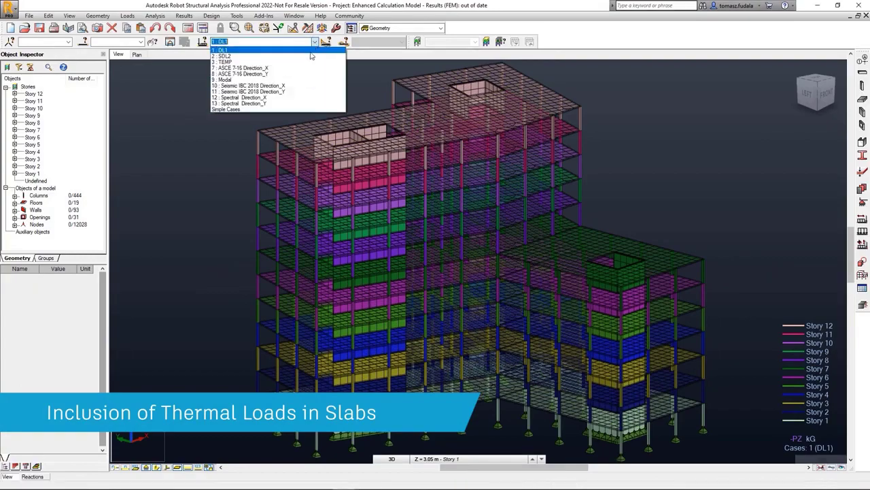
{"action": "left_click", "coordinate": [308, 63]}
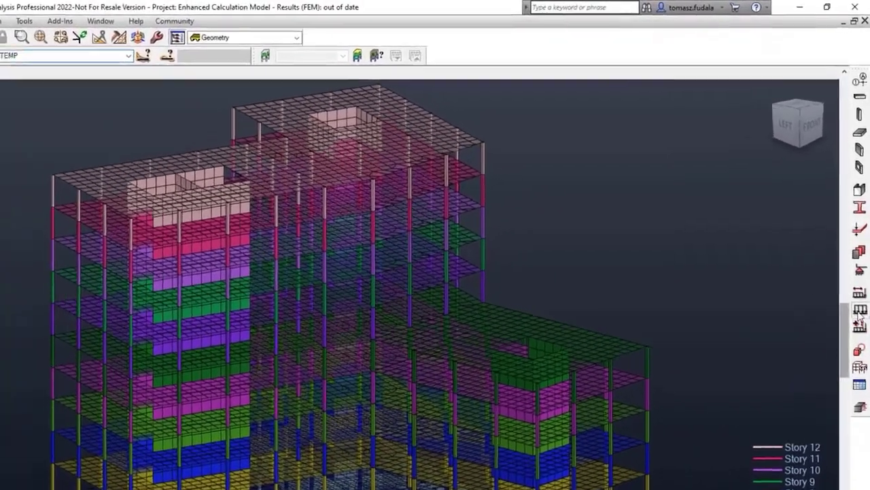
{"action": "left_click", "coordinate": [862, 189]}
{"action": "left_click", "coordinate": [801, 155]}
{"action": "left_click", "coordinate": [800, 180]}
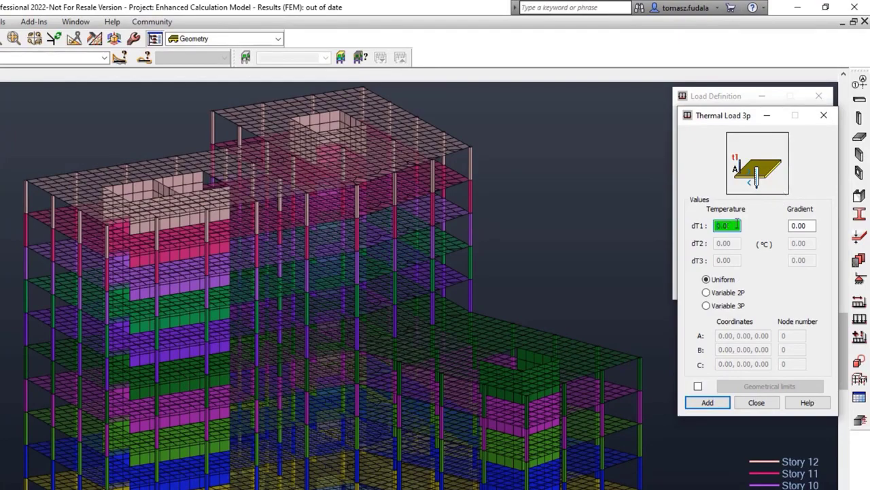
{"action": "left_click", "coordinate": [716, 404]}
{"action": "key", "text": "ctrl+a"}
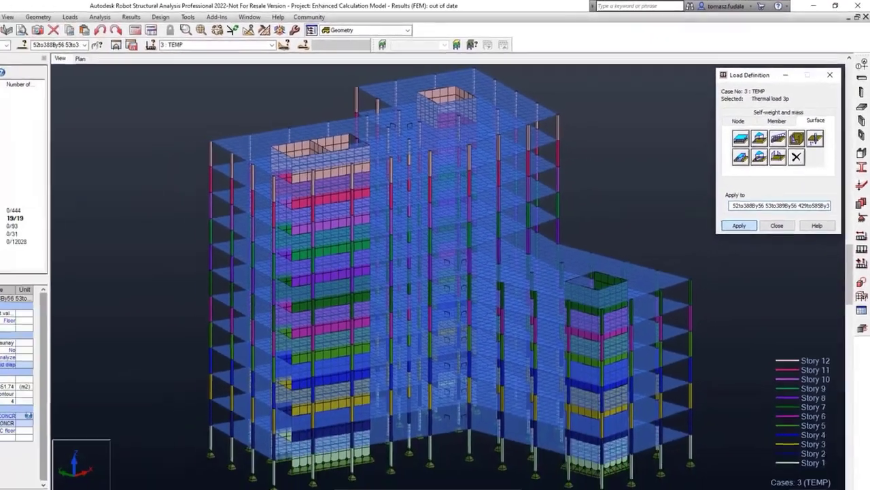
{"action": "key", "text": "Return"}
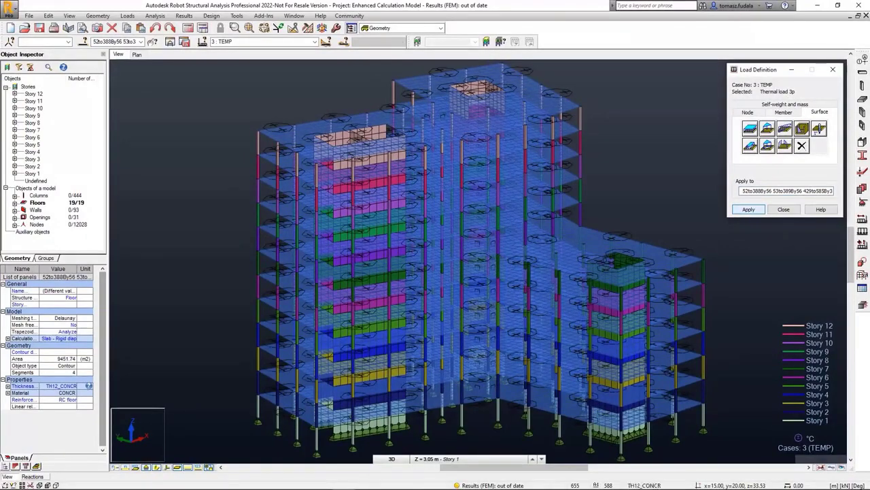
{"action": "left_click", "coordinate": [783, 209]}
{"action": "key", "text": "Escape"}
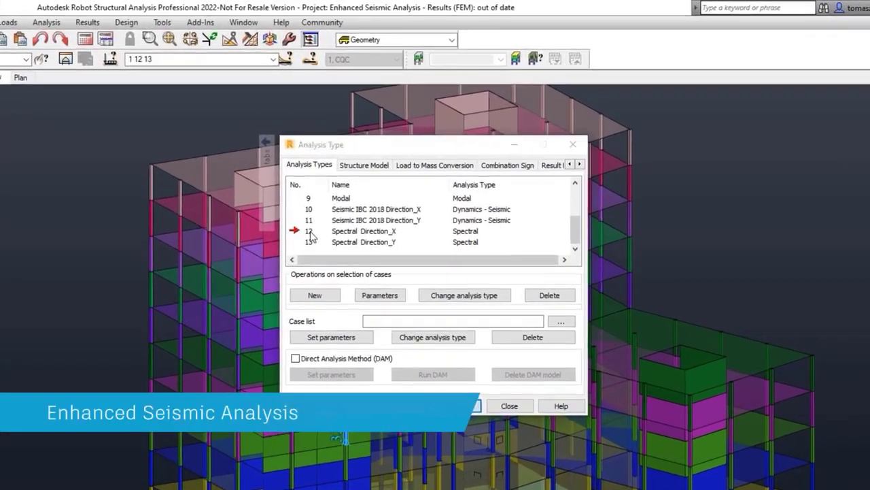
Step: Give Spectral Direction_X a 5% relative mass eccentricity in direction Y
{"action": "double_click", "coordinate": [340, 164]}
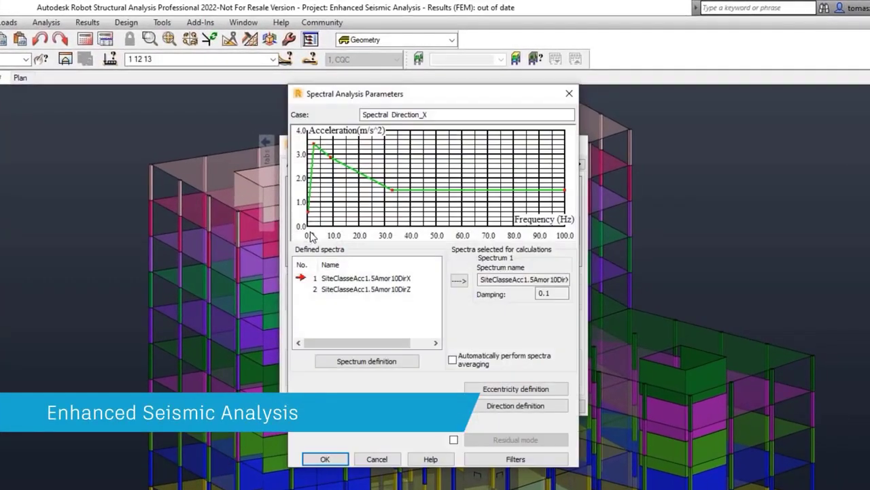
{"action": "left_click", "coordinate": [502, 392]}
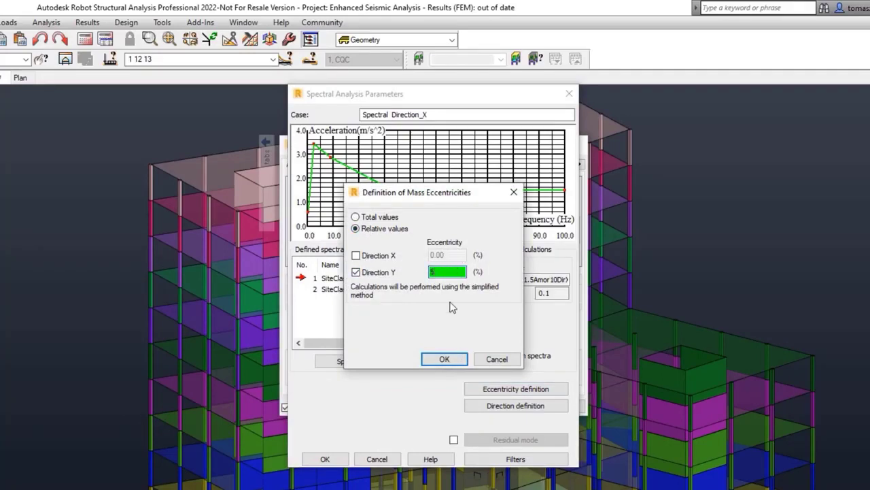
{"action": "left_click", "coordinate": [447, 359]}
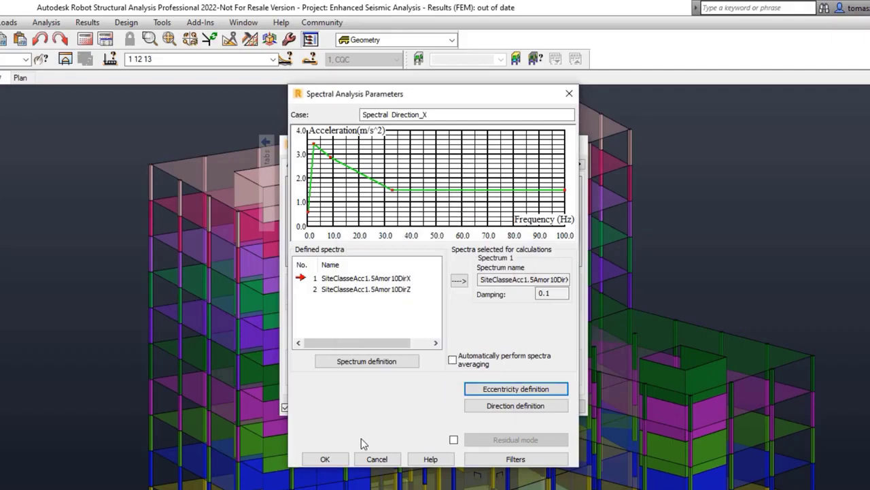
{"action": "left_click", "coordinate": [325, 459]}
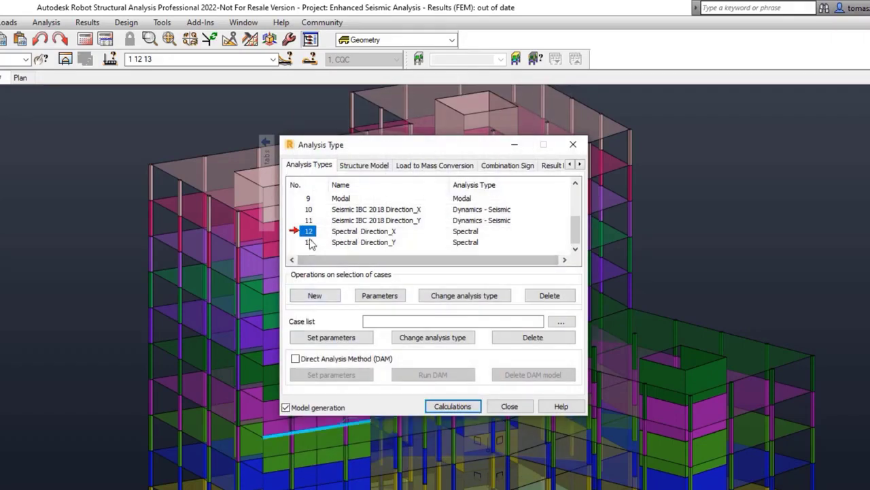
Step: Give Spectral Direction_Y a 5% relative mass eccentricity in direction X
{"action": "double_click", "coordinate": [310, 243]}
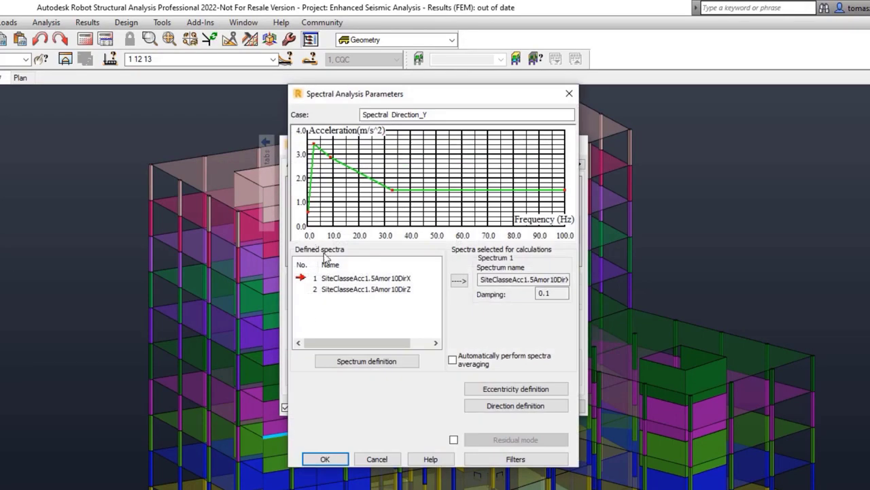
{"action": "left_click", "coordinate": [501, 389]}
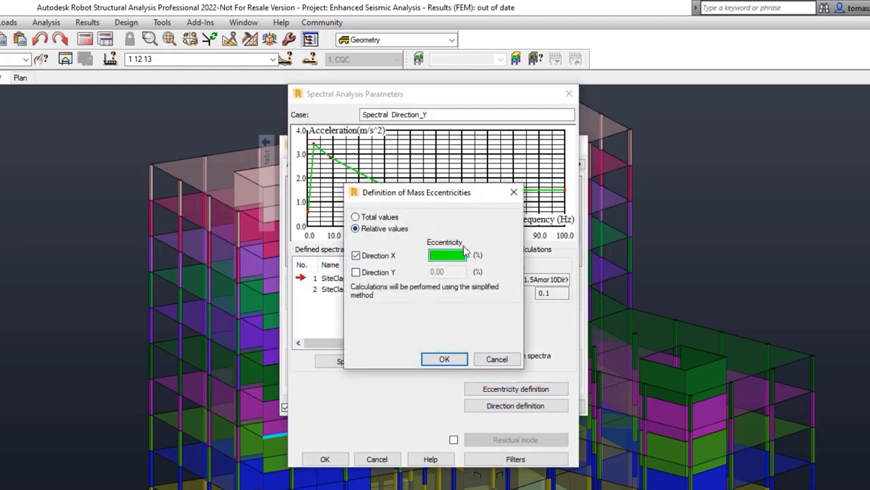
{"action": "left_click", "coordinate": [444, 359]}
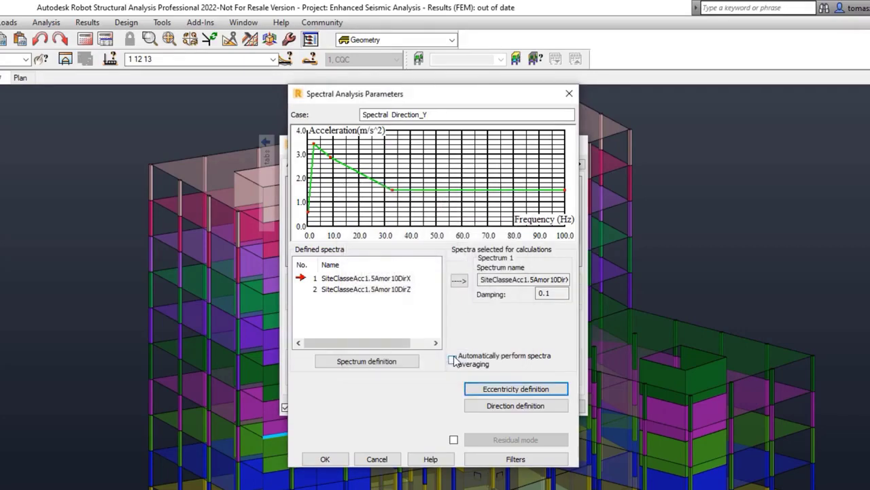
{"action": "left_click", "coordinate": [339, 459]}
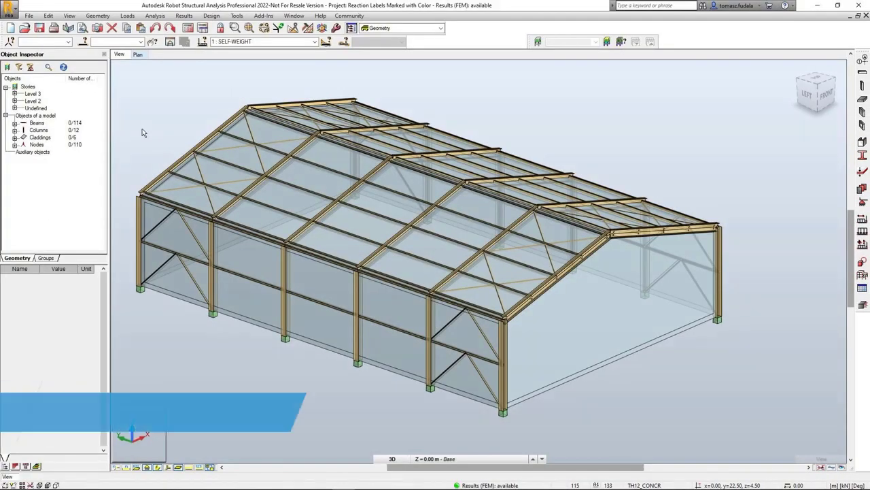
Step: Show FZ and MY reaction labels with descriptions at the supports for load case 6 ULS
{"action": "left_click", "coordinate": [184, 16]}
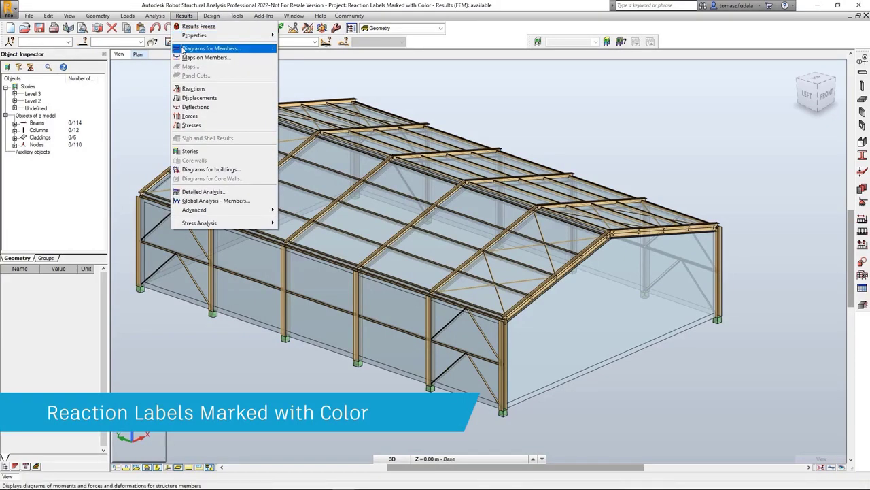
{"action": "left_click", "coordinate": [211, 48]}
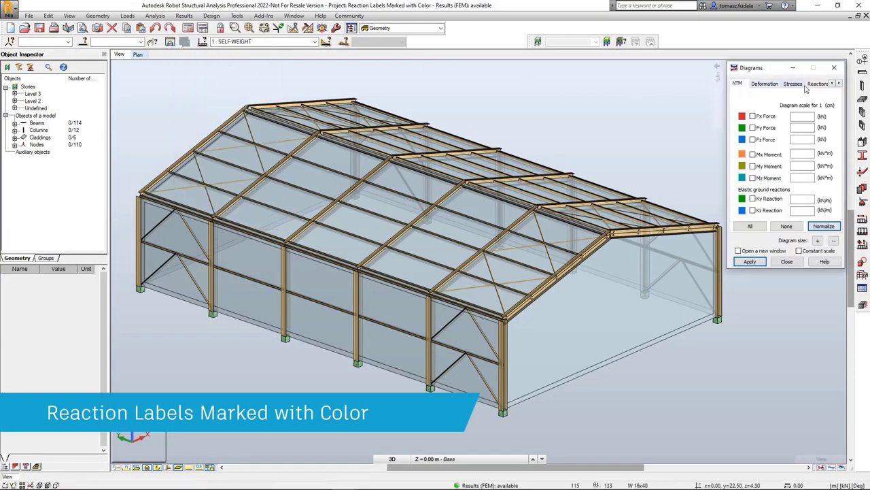
{"action": "left_click", "coordinate": [810, 86]}
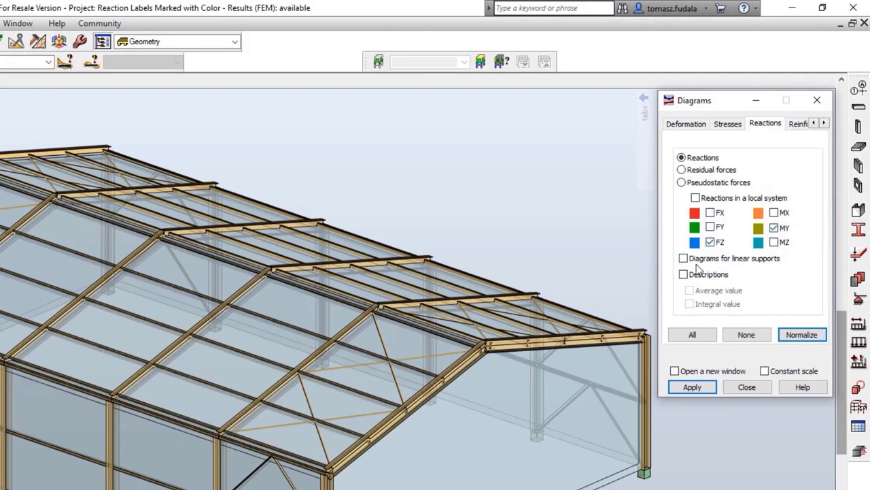
{"action": "left_click", "coordinate": [692, 273]}
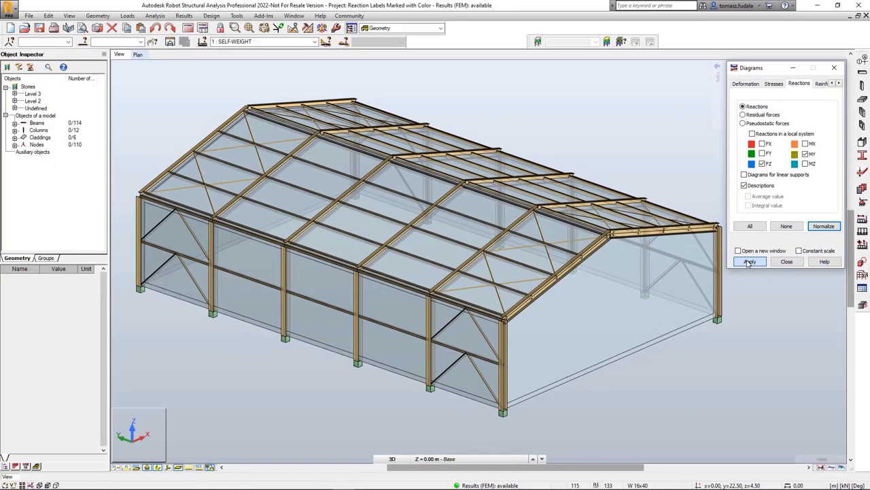
{"action": "left_click", "coordinate": [749, 262]}
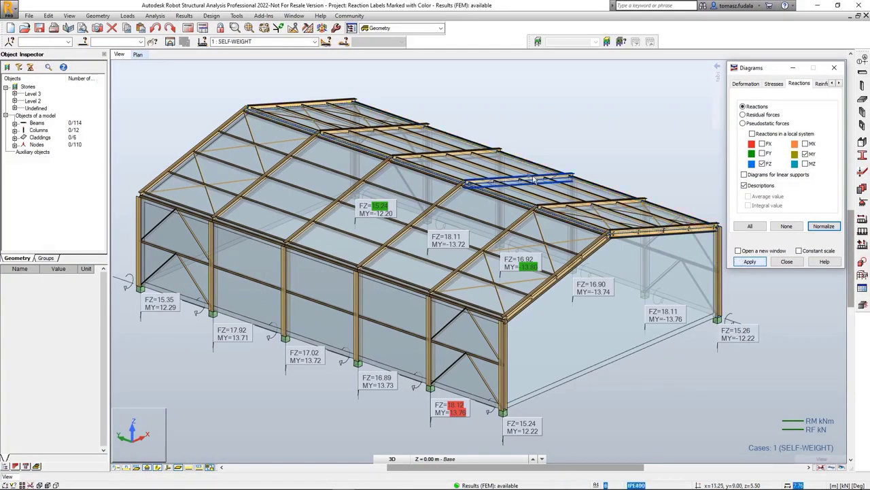
{"action": "left_click", "coordinate": [315, 42]}
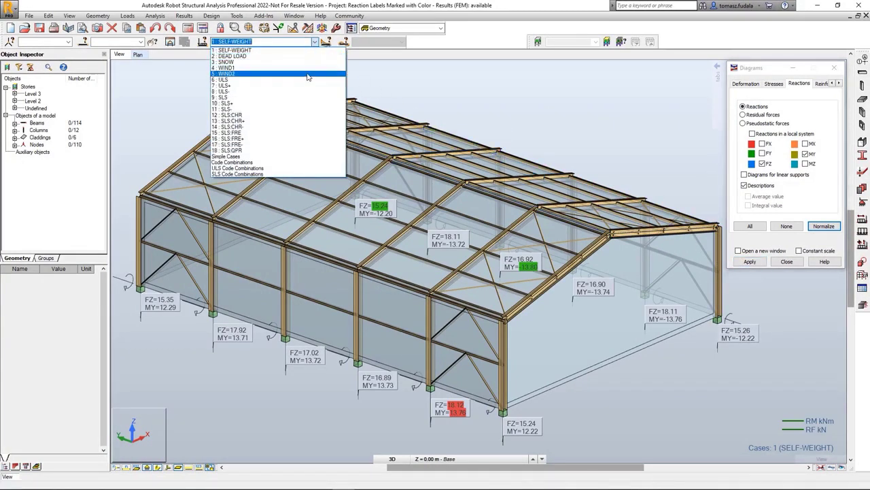
{"action": "left_click", "coordinate": [307, 79]}
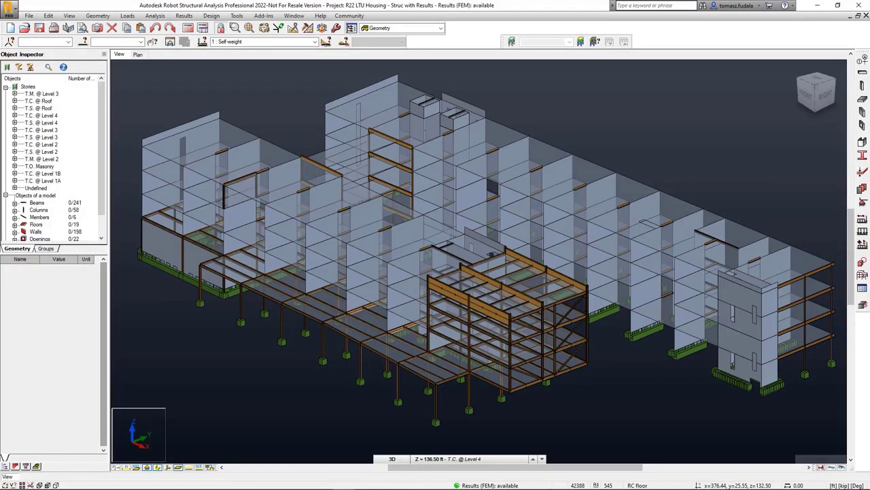
Step: Select story T.M. @ Level 3, open the Sections list and enlarge its window
{"action": "left_click", "coordinate": [41, 93]}
{"action": "left_click", "coordinate": [862, 156]}
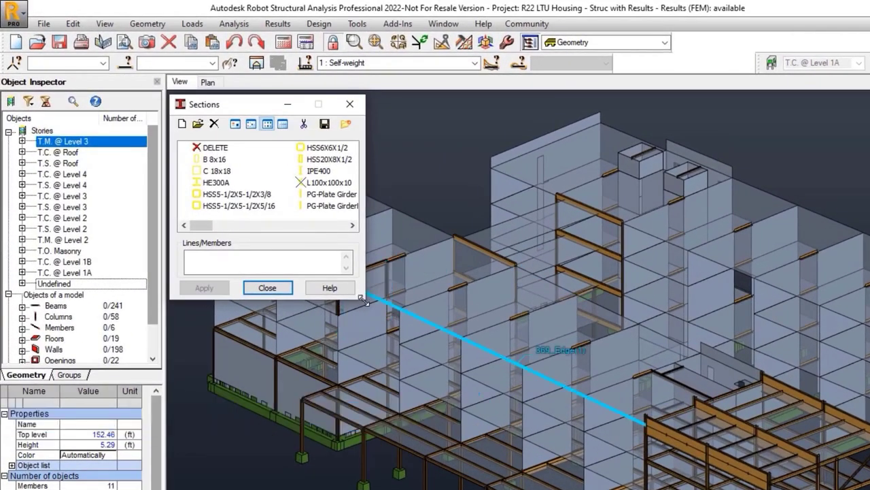
{"action": "left_click_drag", "start_coordinate": [361, 296], "coordinate": [515, 383]}
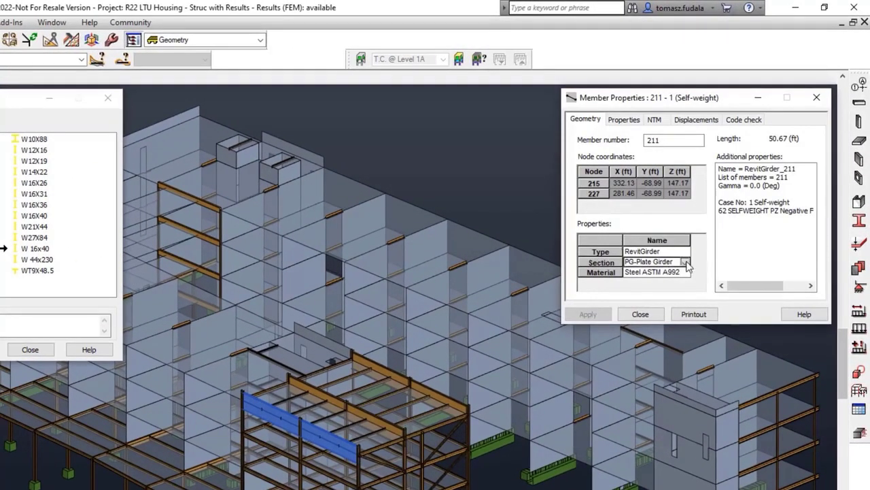
Step: Browse the Section dropdown choices for members 211 and 55, then close those windows
{"action": "left_click", "coordinate": [686, 263]}
{"action": "scroll", "coordinate": [700, 299], "scroll_direction": "up", "scroll_amount": 1}
{"action": "mouse_move", "coordinate": [701, 299]}
{"action": "left_mouse_down"}
{"action": "mouse_move", "coordinate": [706, 286]}
{"action": "mouse_move", "coordinate": [704, 305]}
{"action": "left_mouse_up"}
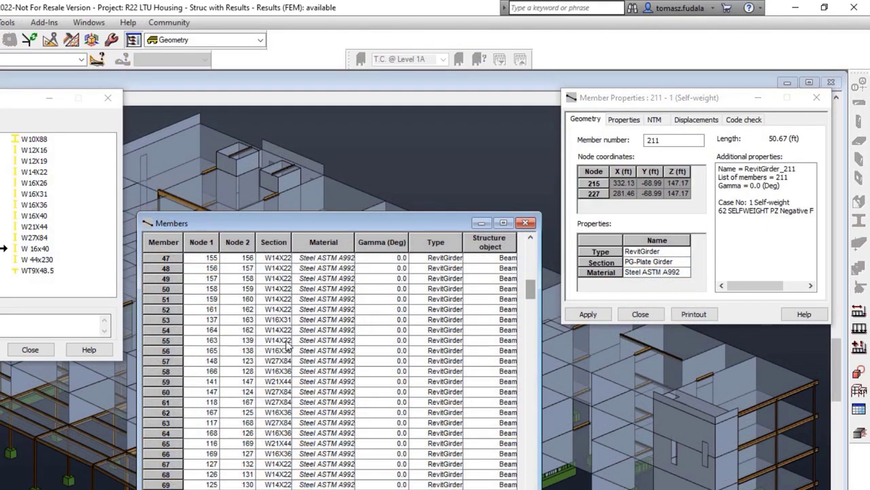
{"action": "left_click", "coordinate": [285, 343]}
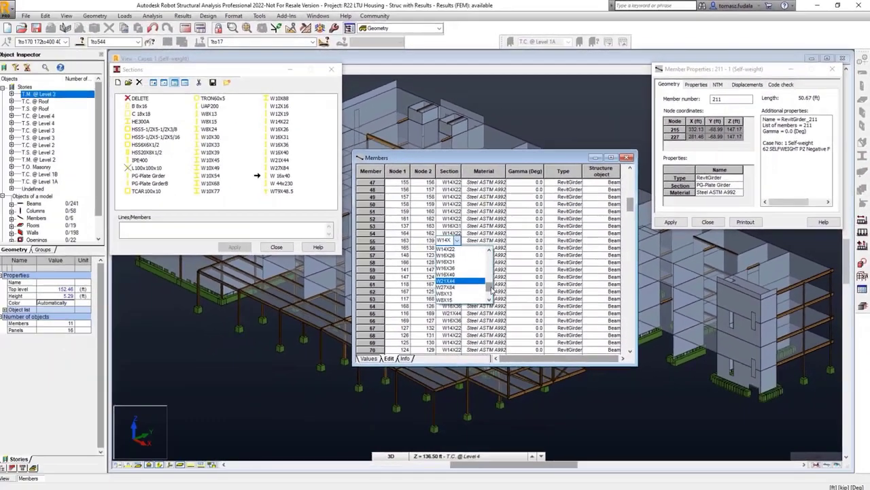
{"action": "left_click_drag", "start_coordinate": [492, 289], "coordinate": [491, 260]}
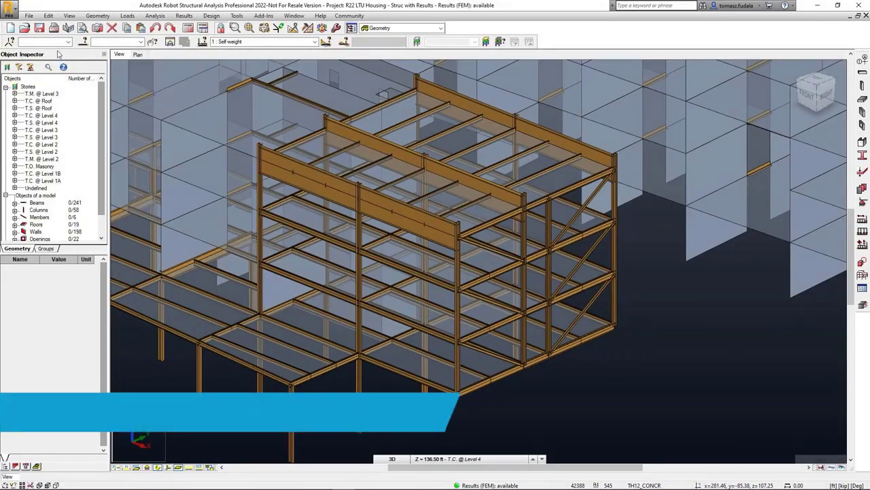
Step: In Tools > Customize Keyboard, check the BM shortcut for the Geometry > Beams command
{"action": "left_click", "coordinate": [236, 16]}
{"action": "mouse_move", "coordinate": [277, 185]}
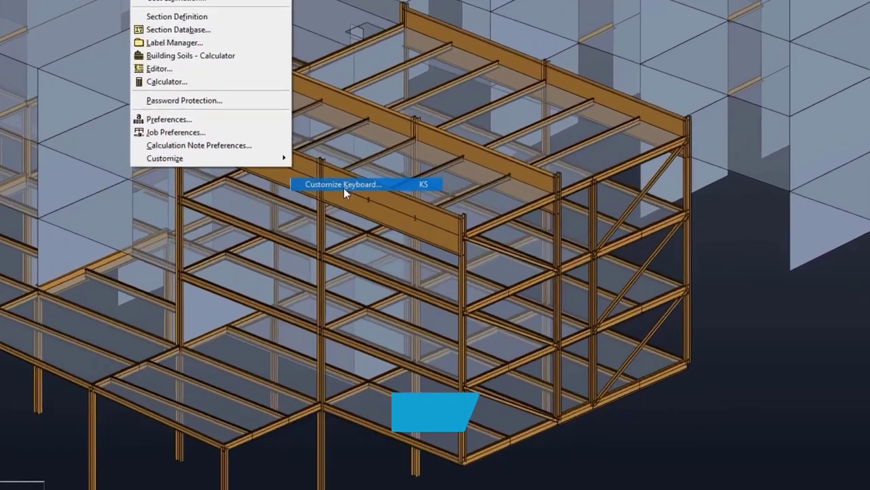
{"action": "left_click", "coordinate": [344, 185]}
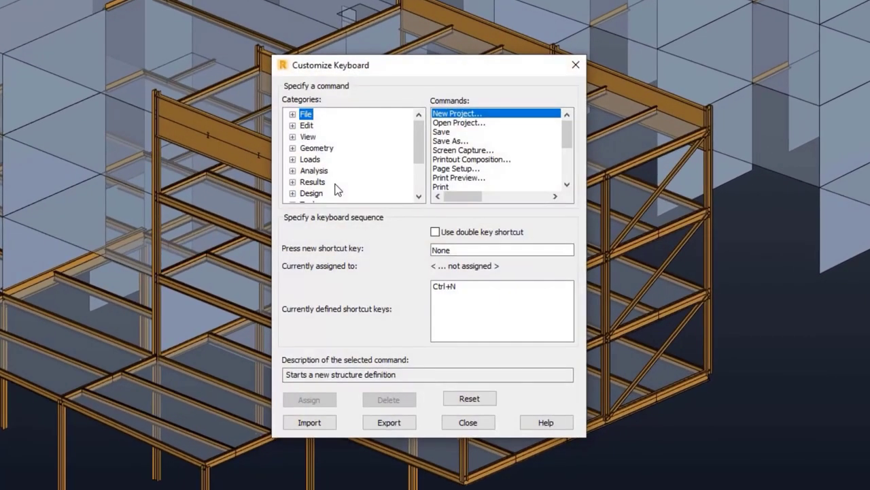
{"action": "left_click", "coordinate": [328, 149]}
{"action": "left_click", "coordinate": [448, 169]}
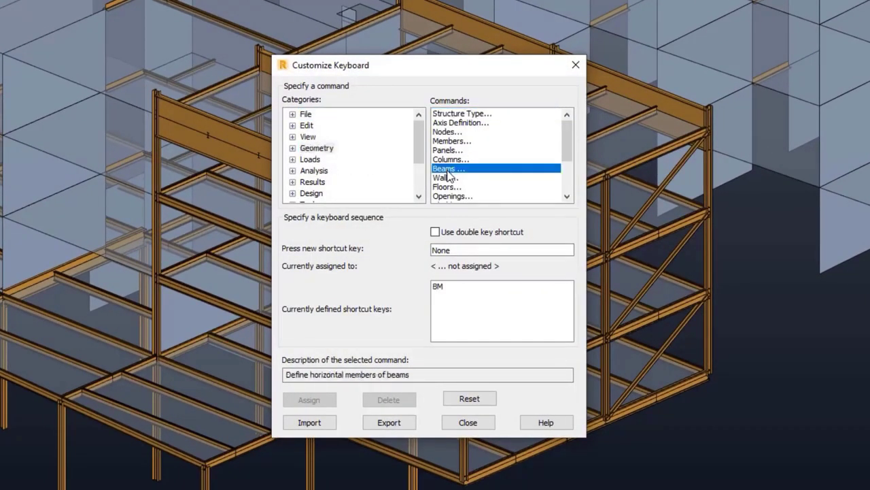
{"action": "left_click", "coordinate": [443, 286]}
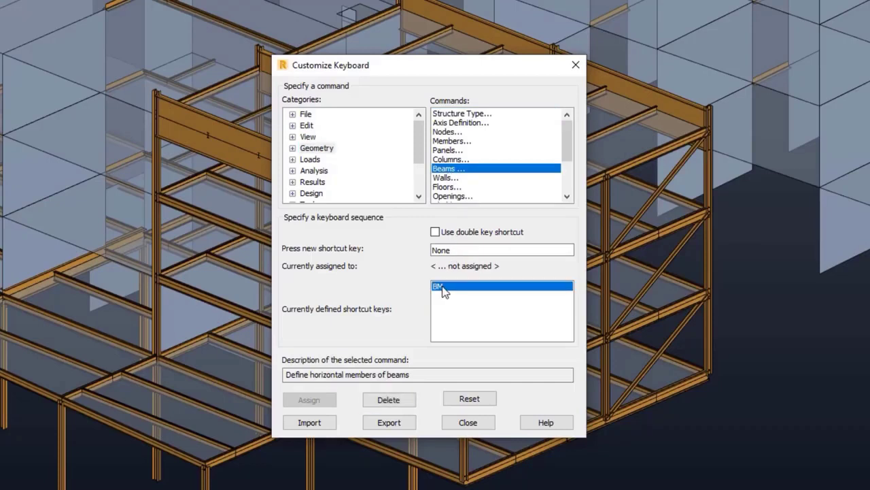
Step: Review the VV and VG shortcuts assigned to the View > Display command
{"action": "left_click", "coordinate": [308, 136]}
{"action": "left_click", "coordinate": [452, 133]}
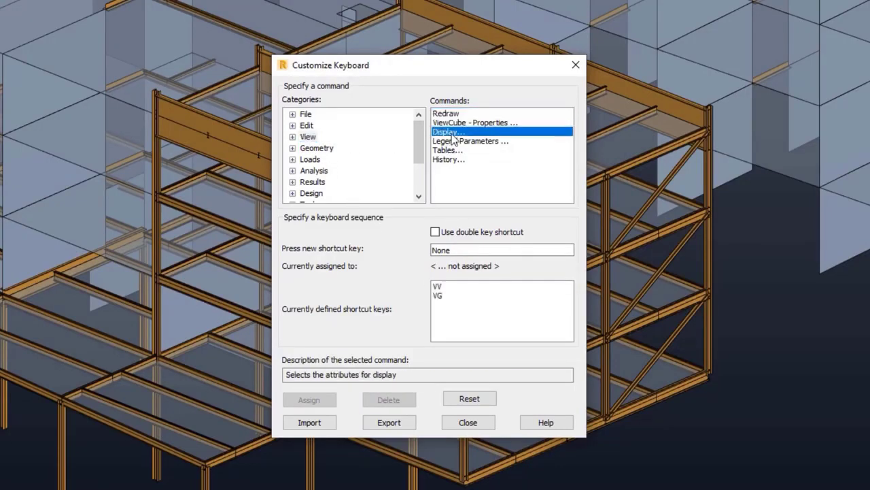
{"action": "left_click", "coordinate": [446, 285]}
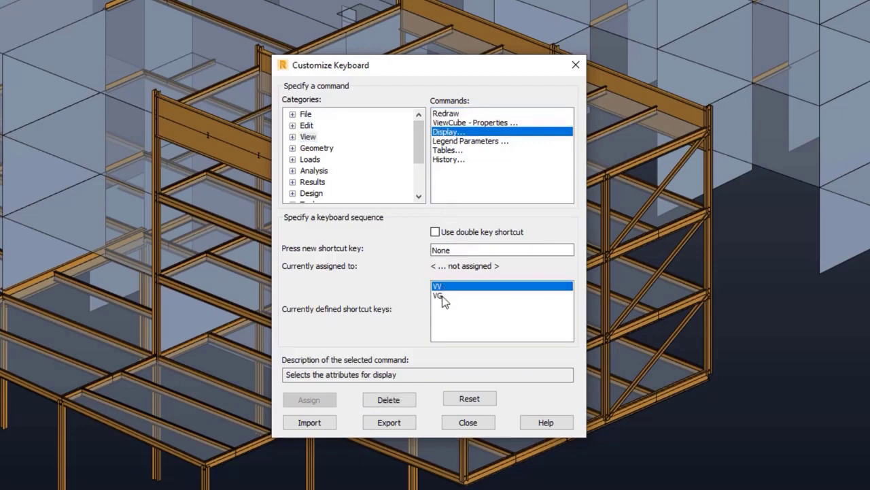
{"action": "left_click", "coordinate": [441, 297]}
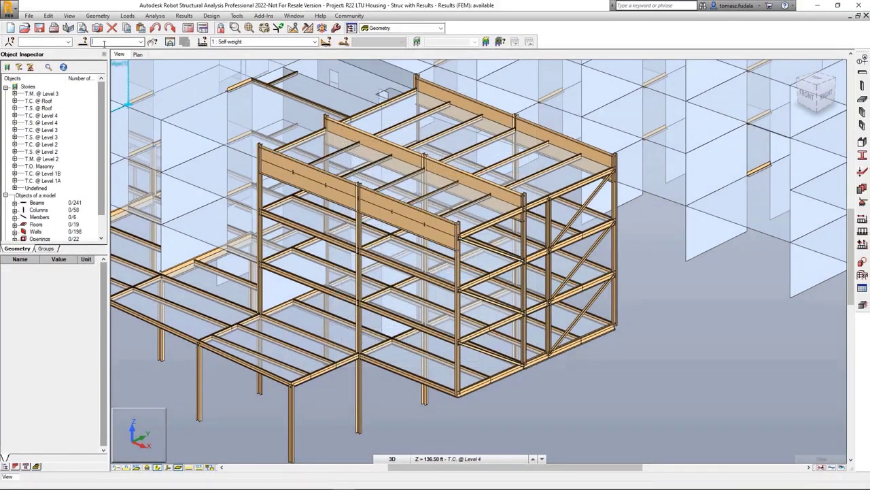
Step: Paste the saved panel list into the selection box and apply it
{"action": "right_click", "coordinate": [103, 42]}
{"action": "left_click", "coordinate": [125, 84]}
{"action": "key", "text": "Return"}
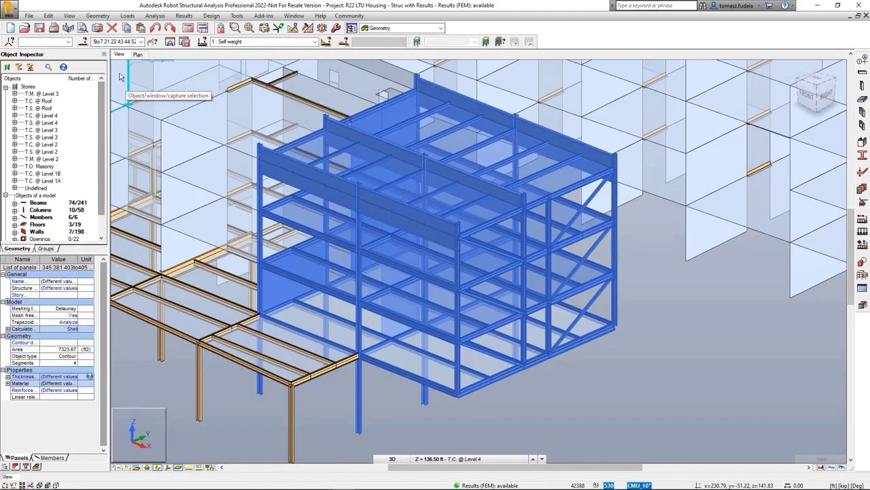
Step: In View > Display, enable 'Display attributes only for selected objects' and apply
{"action": "left_click", "coordinate": [70, 15]}
{"action": "left_click", "coordinate": [83, 118]}
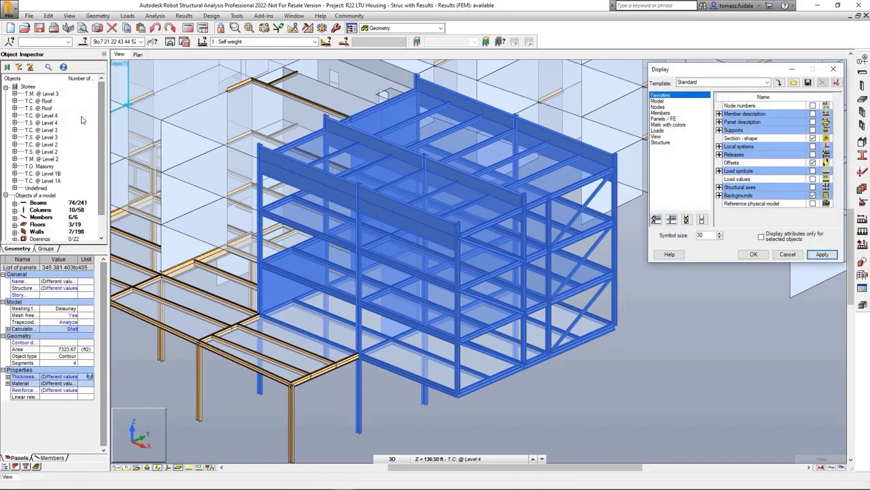
{"action": "left_click", "coordinate": [761, 237]}
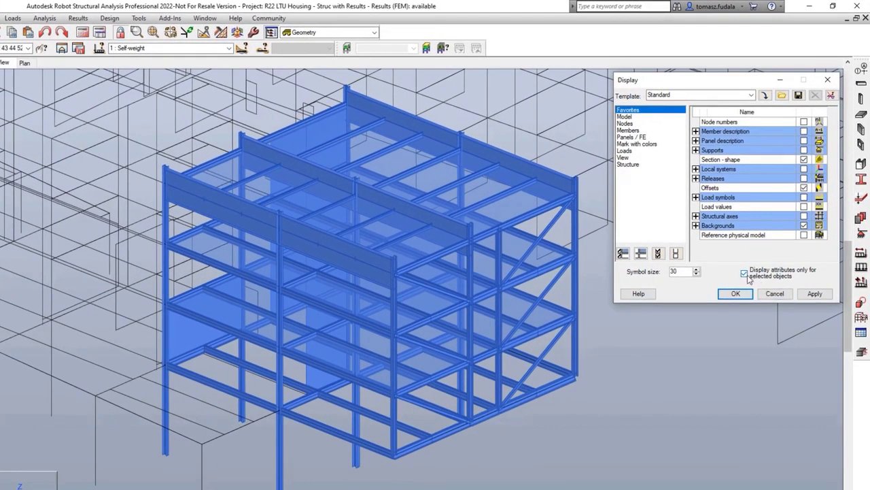
{"action": "left_click", "coordinate": [735, 293]}
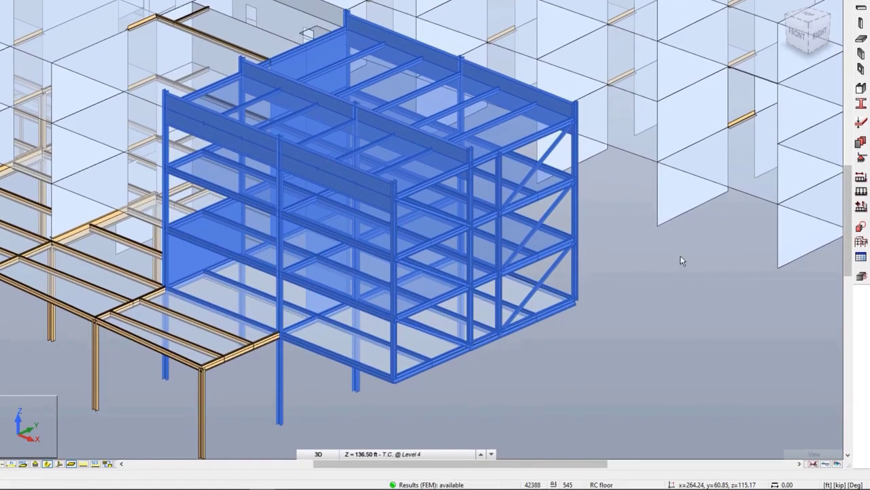
Step: Turn Display for selection on from the viewport context menu, then switch it back off
{"action": "right_click", "coordinate": [680, 279]}
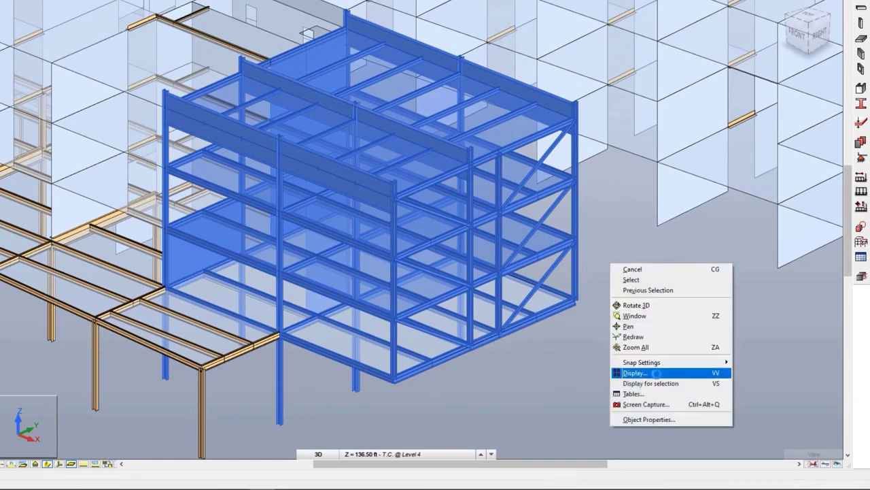
{"action": "left_click", "coordinate": [654, 385]}
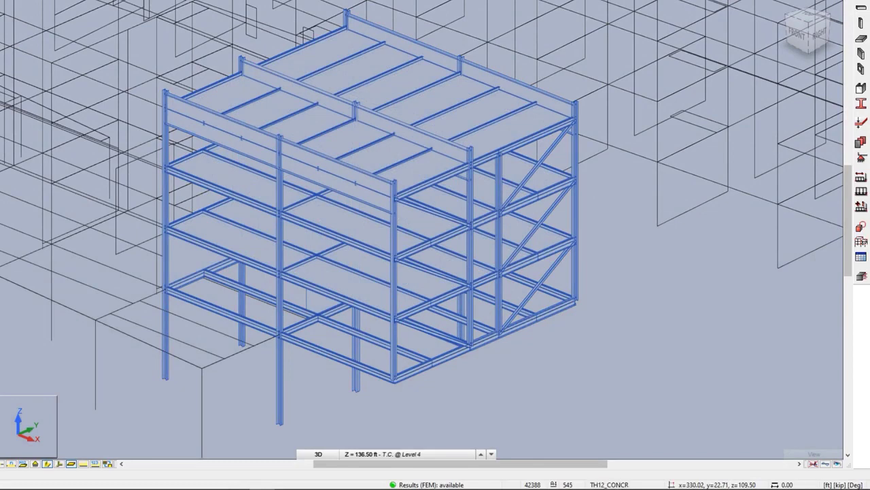
{"action": "right_click", "coordinate": [666, 265]}
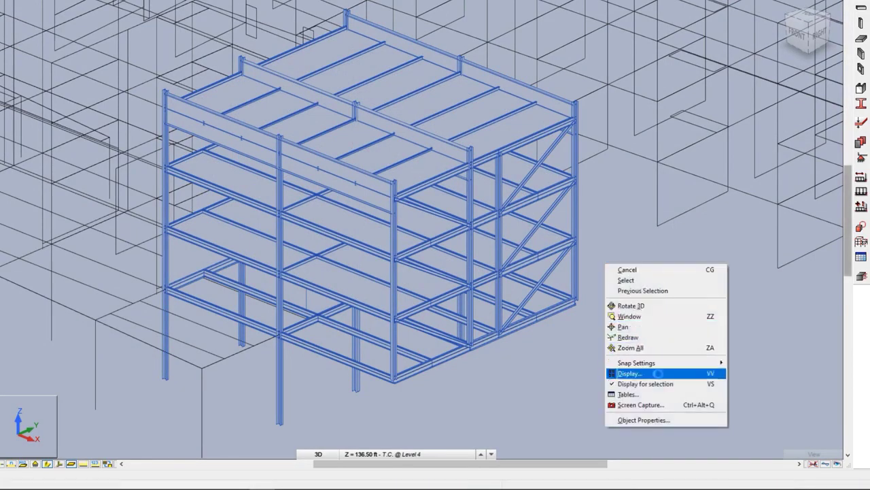
{"action": "left_click", "coordinate": [654, 384]}
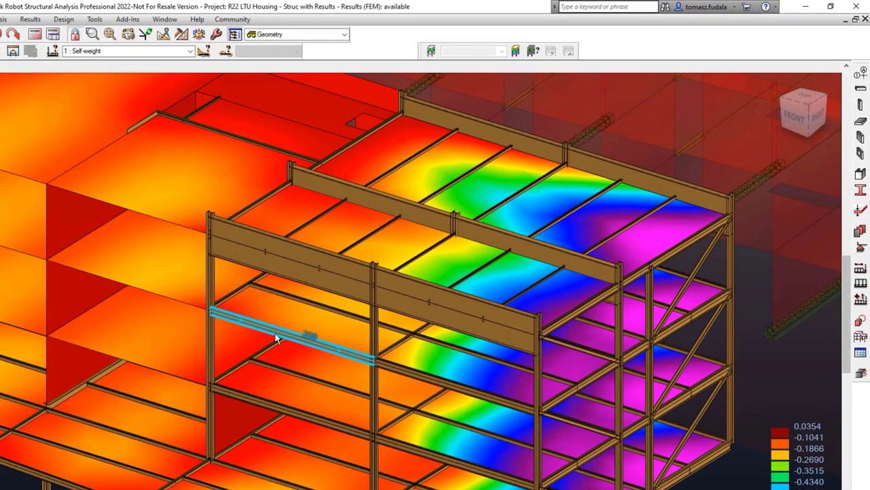
Step: Inspect beam 209's properties and MY moment diagram, then show results for load case 12 : ULS
{"action": "double_click", "coordinate": [276, 338]}
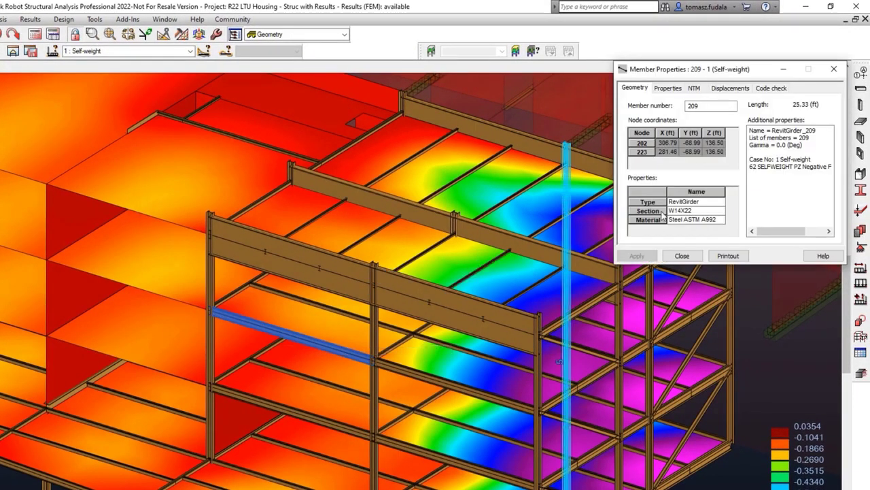
{"action": "left_click", "coordinate": [669, 90]}
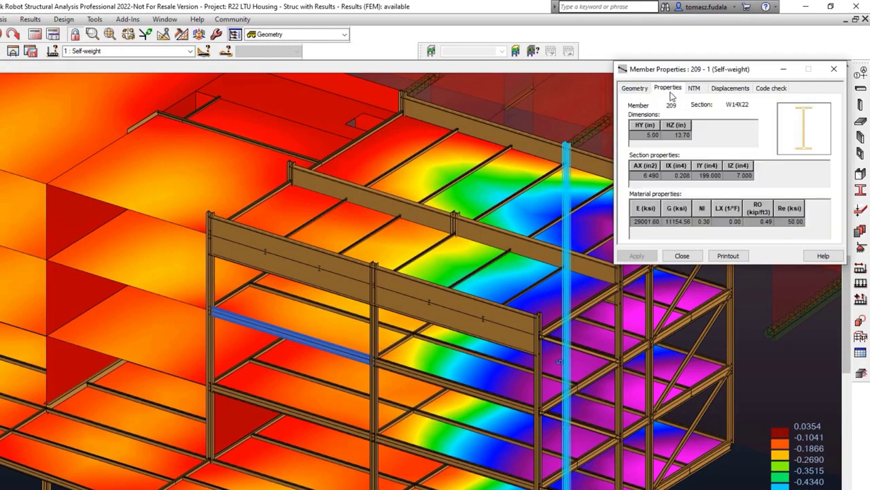
{"action": "left_click", "coordinate": [694, 91]}
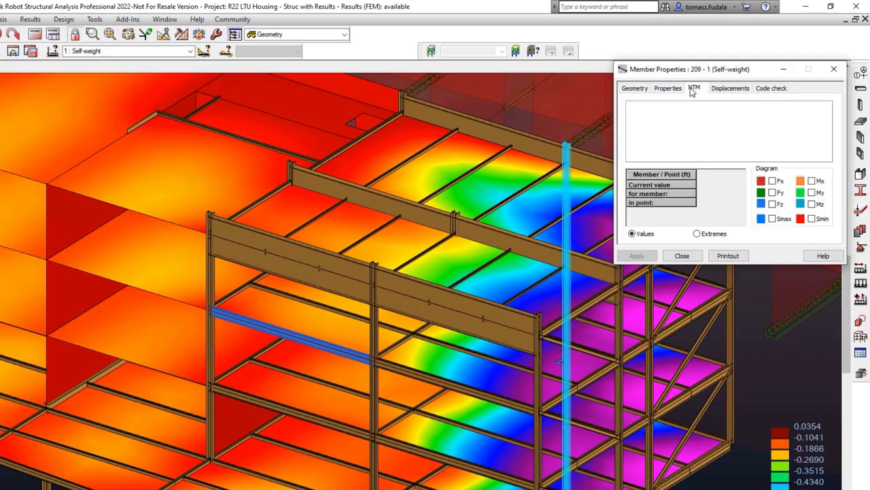
{"action": "left_click", "coordinate": [812, 193]}
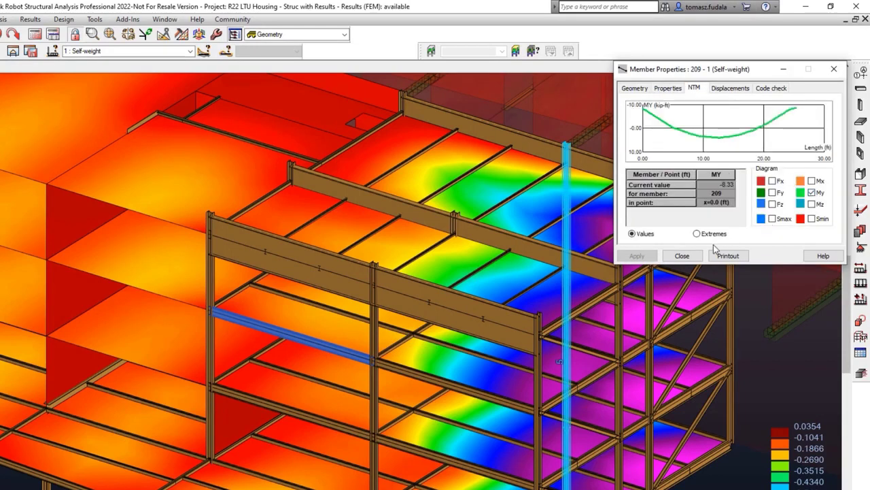
{"action": "left_click", "coordinate": [686, 255]}
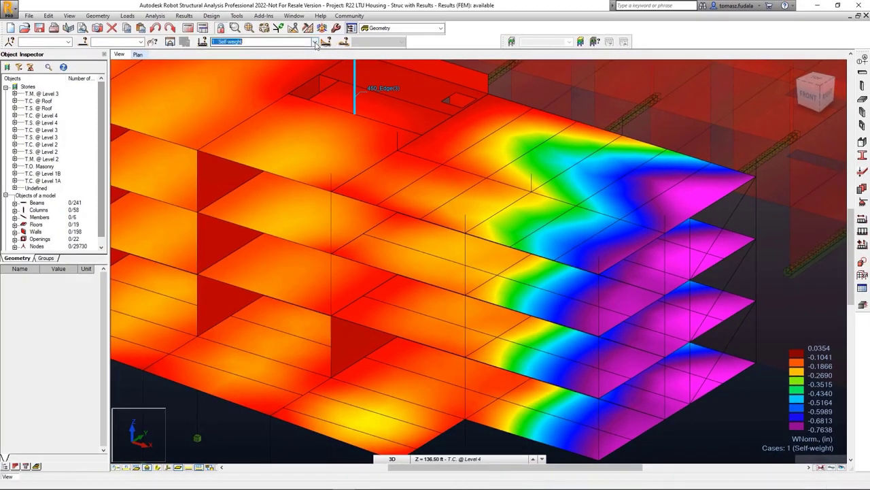
{"action": "left_click", "coordinate": [292, 43]}
{"action": "left_click", "coordinate": [287, 65]}
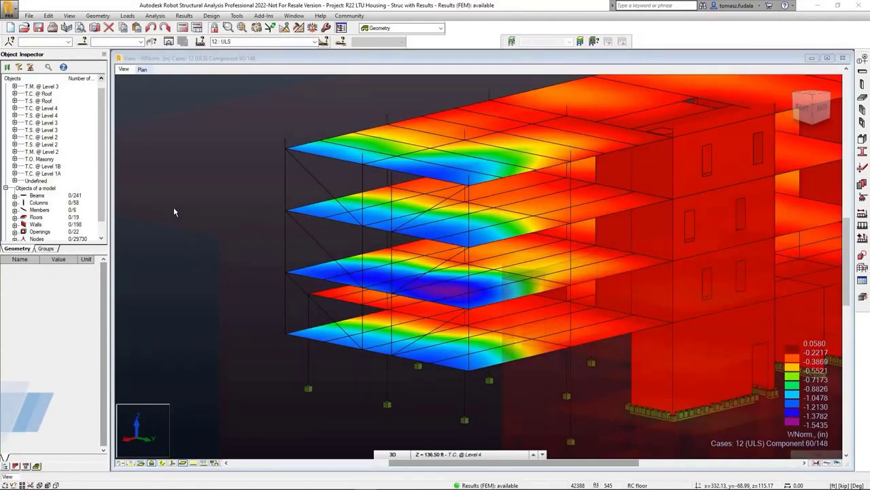
Step: Open the Forces results table from View > Tables
{"action": "left_click", "coordinate": [70, 15]}
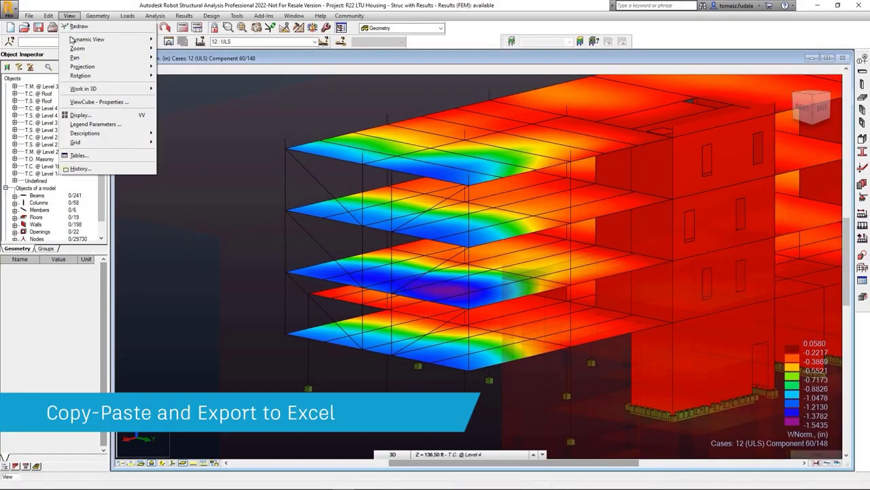
{"action": "left_click", "coordinate": [72, 155]}
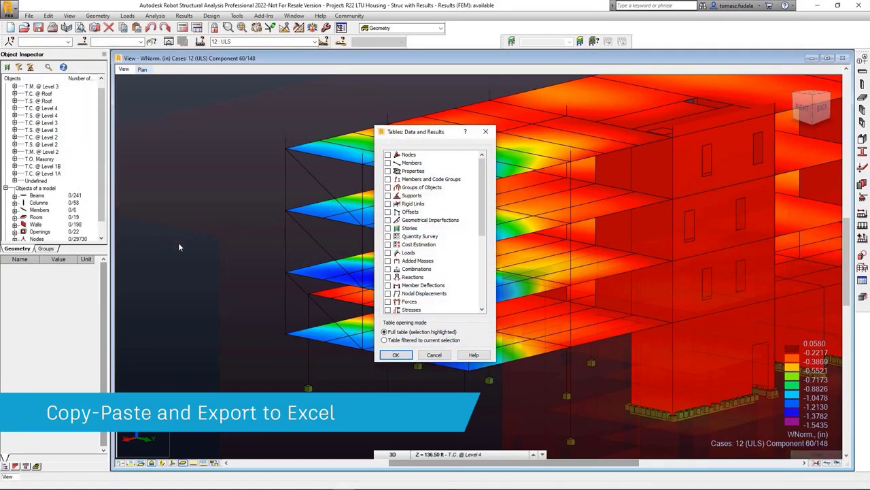
{"action": "left_click", "coordinate": [389, 303]}
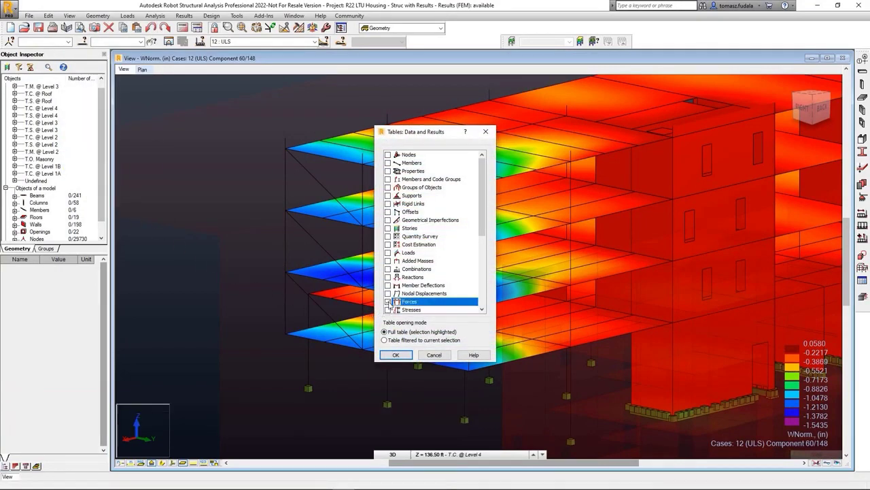
{"action": "left_click", "coordinate": [396, 355]}
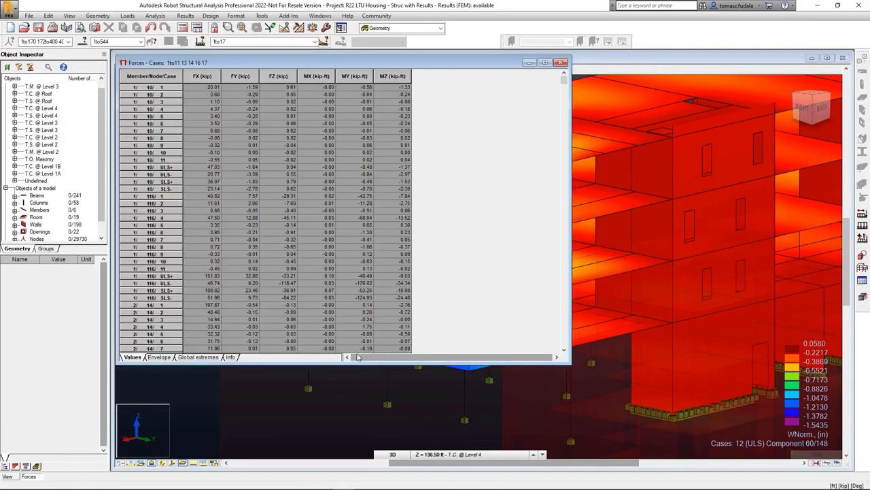
Step: Show the Envelope view of the Forces table, copy all rows, and switch to Excel
{"action": "left_click", "coordinate": [198, 357]}
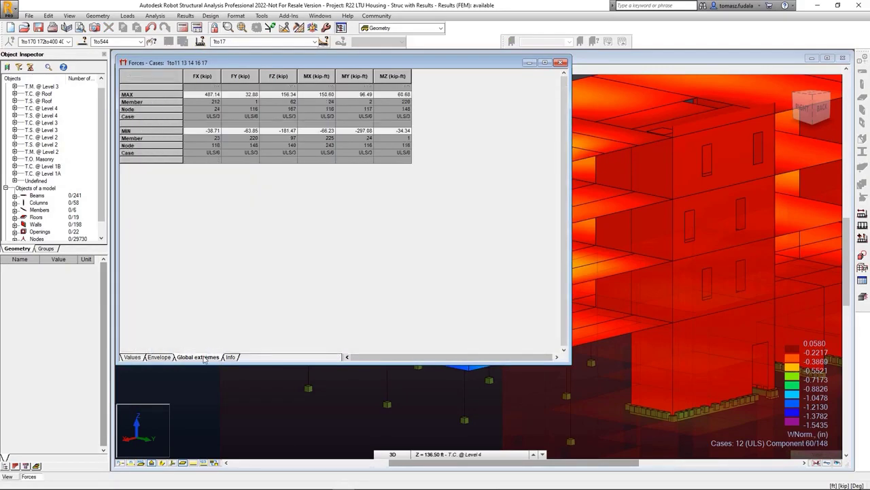
{"action": "left_click", "coordinate": [160, 357]}
{"action": "key", "text": "ctrl+a"}
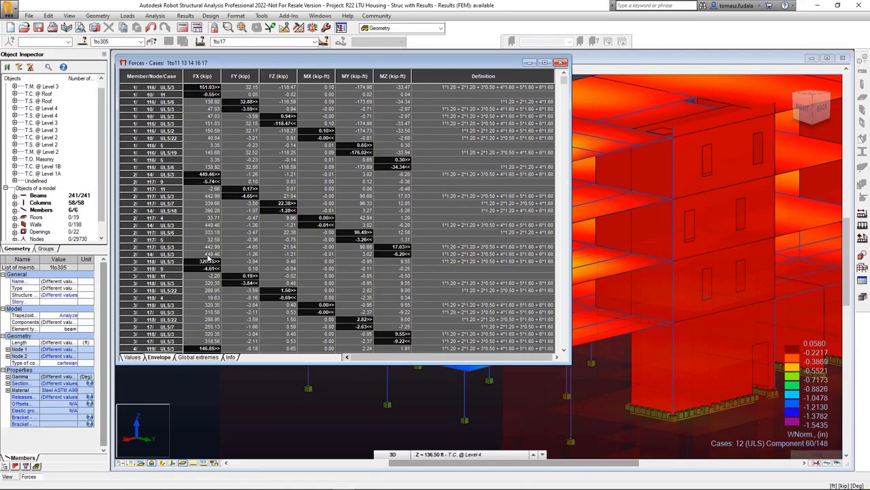
{"action": "key", "text": "ctrl+c"}
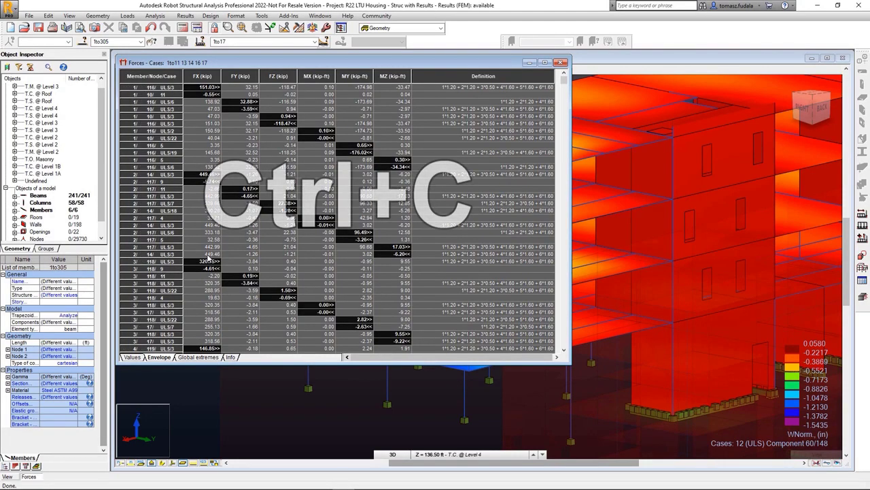
{"action": "key", "text": "alt+Tab"}
Step: Paste the copied Forces envelope table into Sheet1 at cell B2
{"action": "left_click", "coordinate": [410, 210]}
{"action": "key", "text": "ctrl+v"}
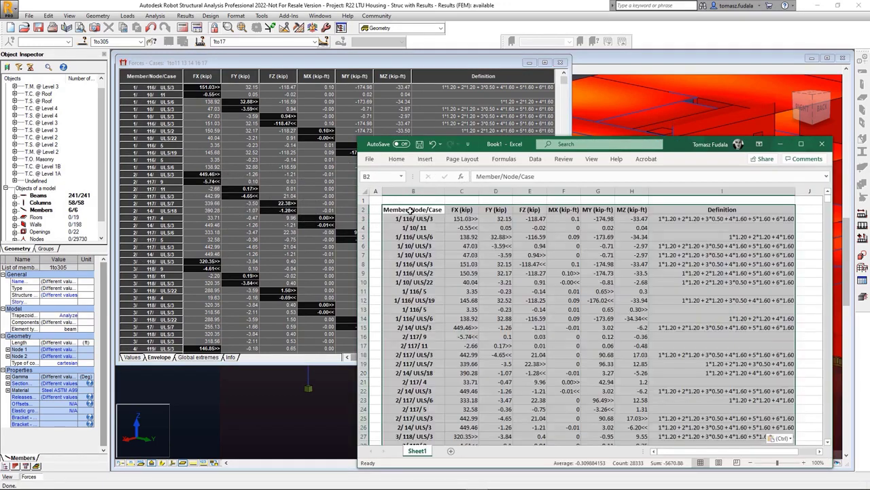
{"action": "left_click", "coordinate": [817, 210]}
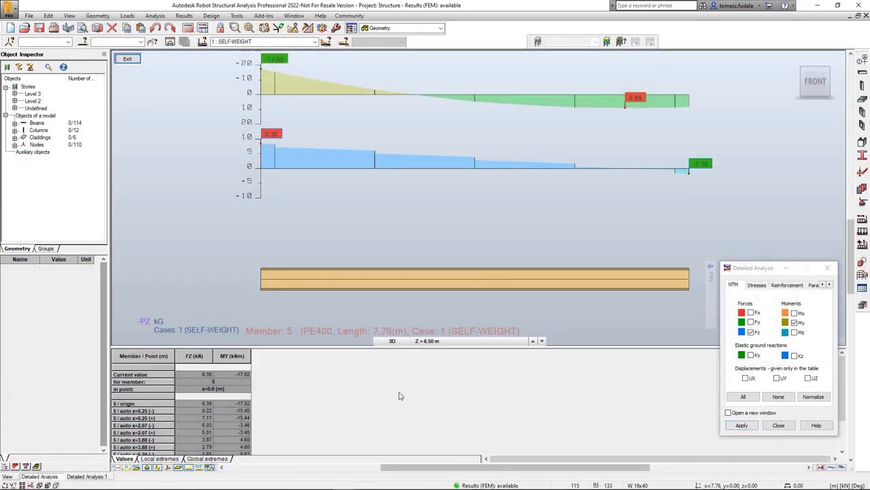
Step: Export member 5's detailed-analysis table using Convert to EXCEL (CSV) format
{"action": "right_click", "coordinate": [231, 367]}
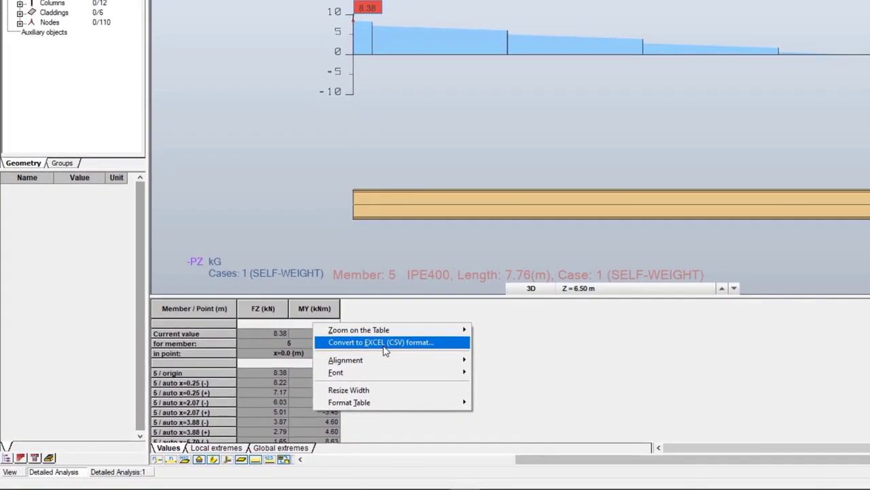
{"action": "left_click", "coordinate": [363, 352]}
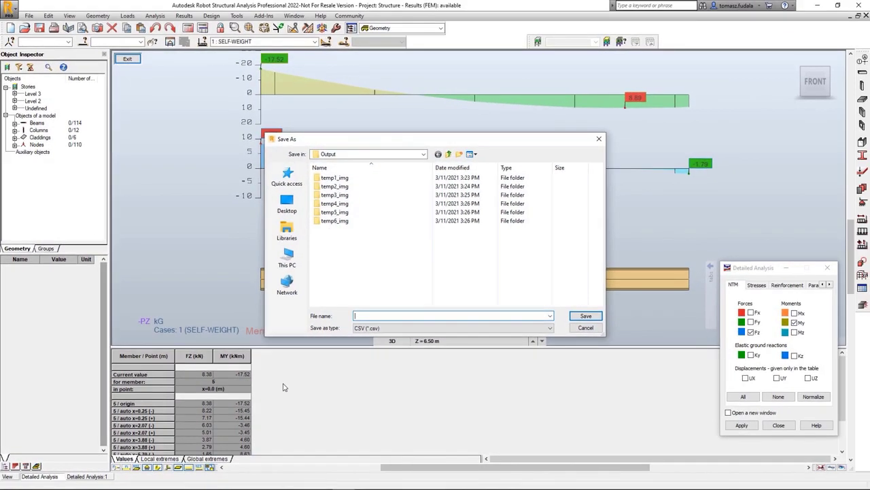